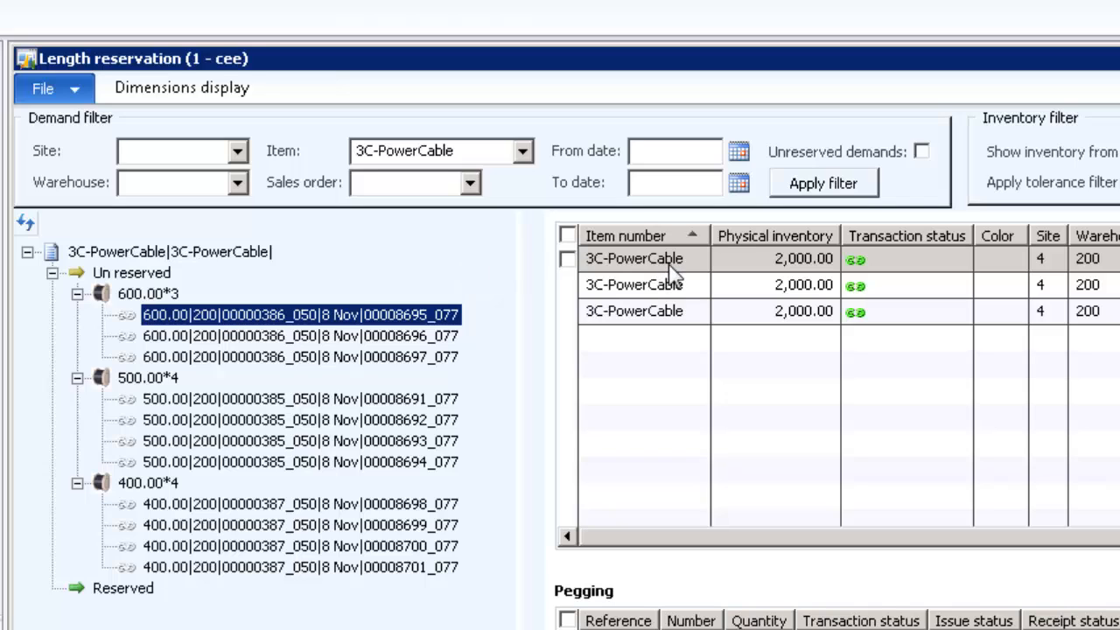
- Reserve the three 2,000 m 3C-PowerCable inventory lines, one each, for the 600, 500 and 400 demand groups
{"action": "left_click", "coordinate": [580, 255]}
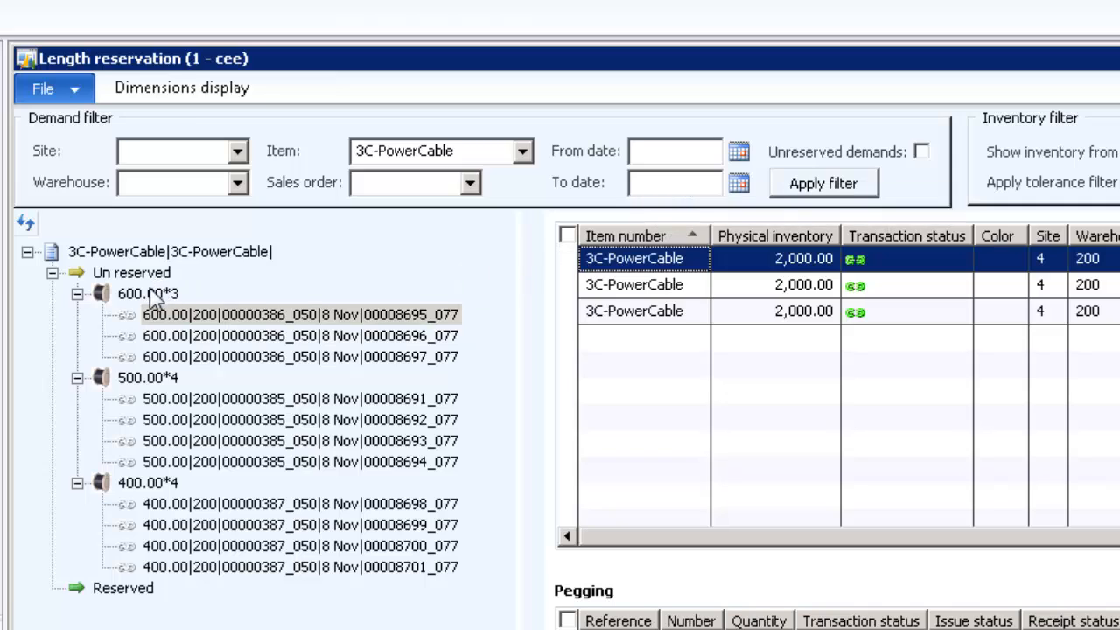
{"action": "left_click_drag", "start_coordinate": [151, 292], "coordinate": [151, 293]}
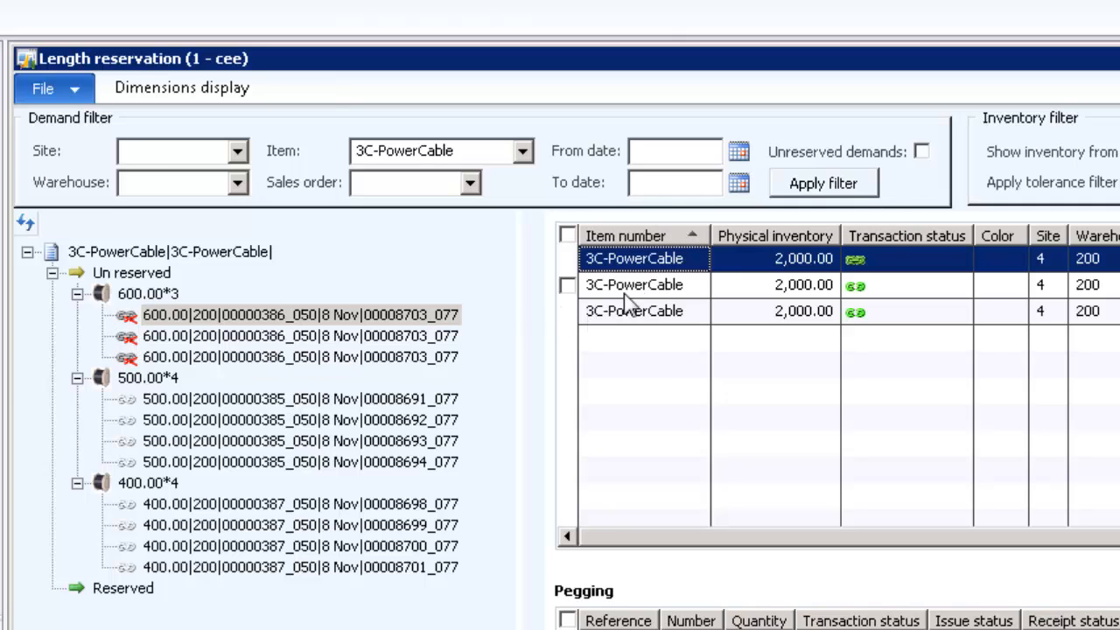
{"action": "left_click", "coordinate": [657, 292]}
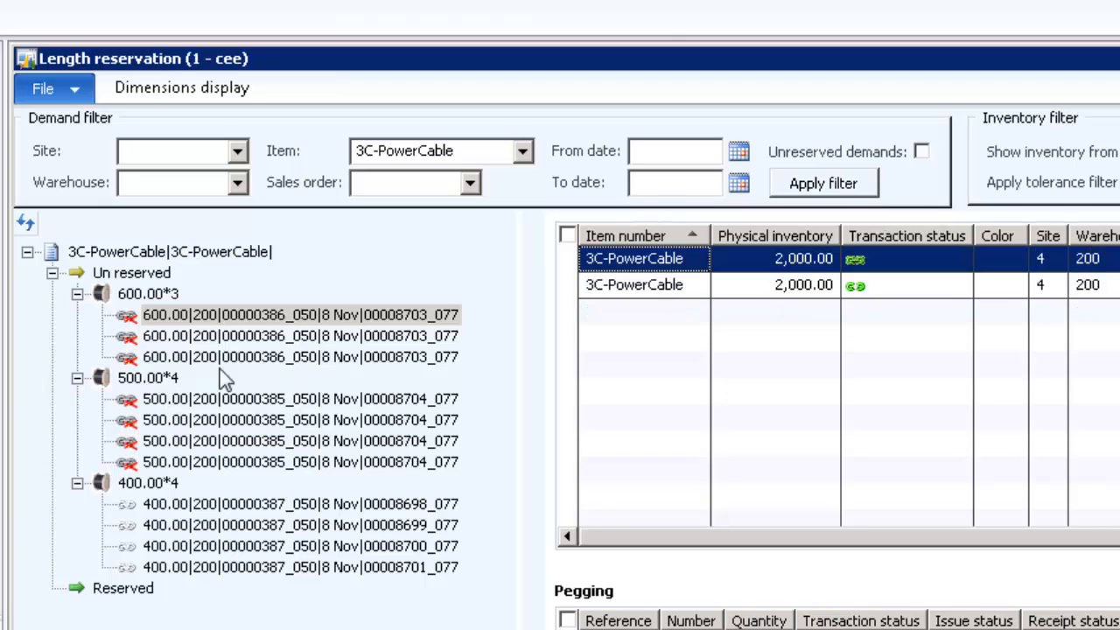
{"action": "left_click_drag", "start_coordinate": [629, 283], "coordinate": [343, 418]}
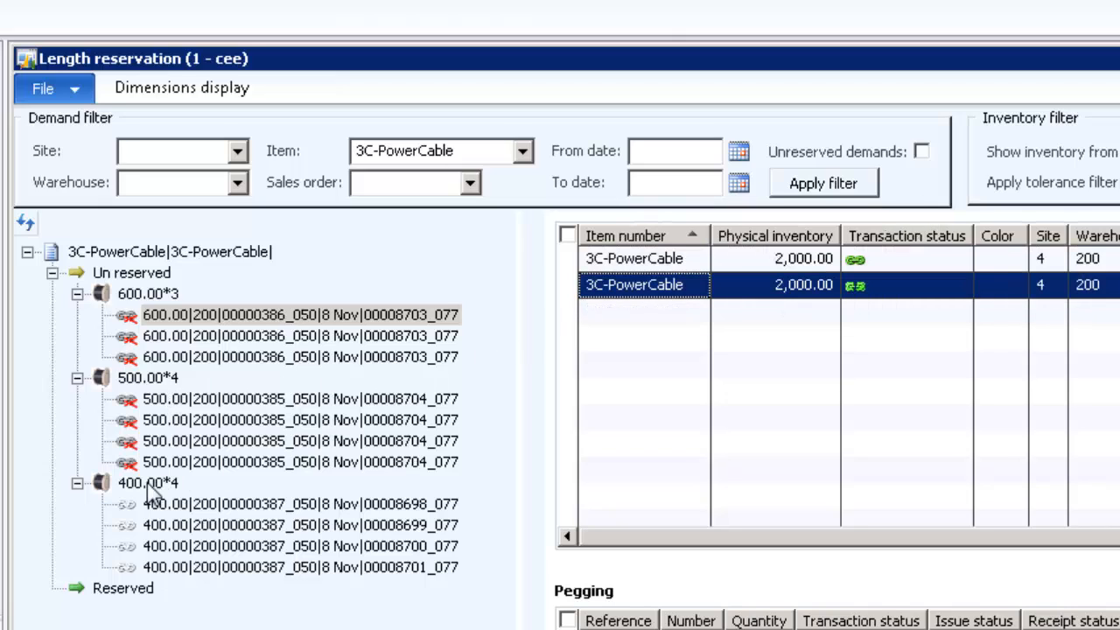
{"action": "left_click_drag", "start_coordinate": [148, 492], "coordinate": [149, 492]}
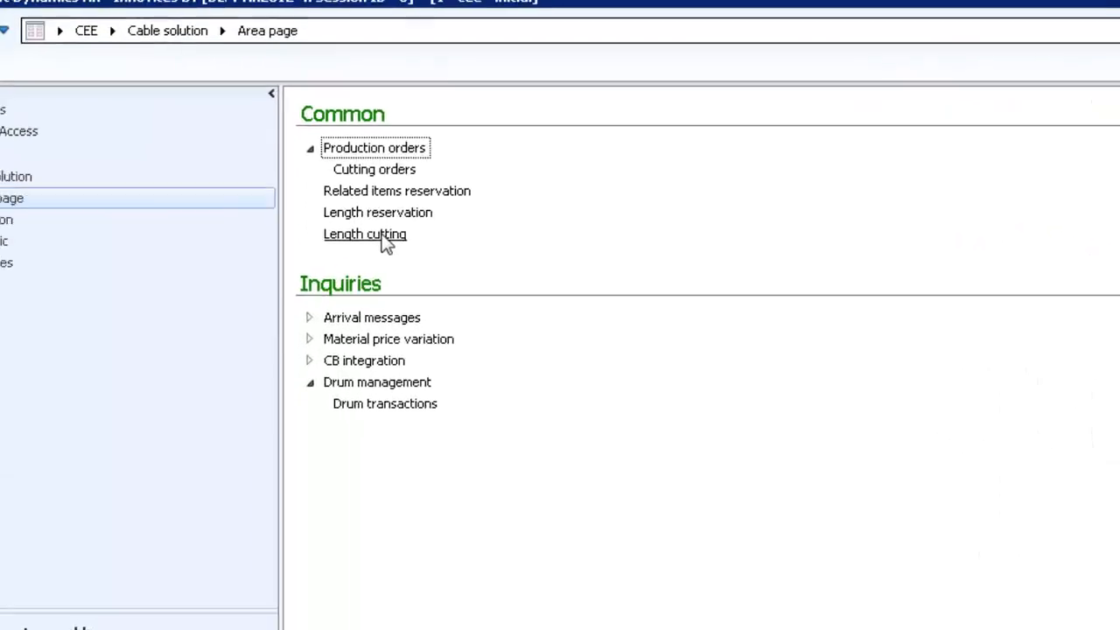
- Open Length cutting and apply the criteria for 3C-PowerCable at site 4, warehouse 200, from 11/1/2013 to 11/30/2013
{"action": "left_click", "coordinate": [385, 241]}
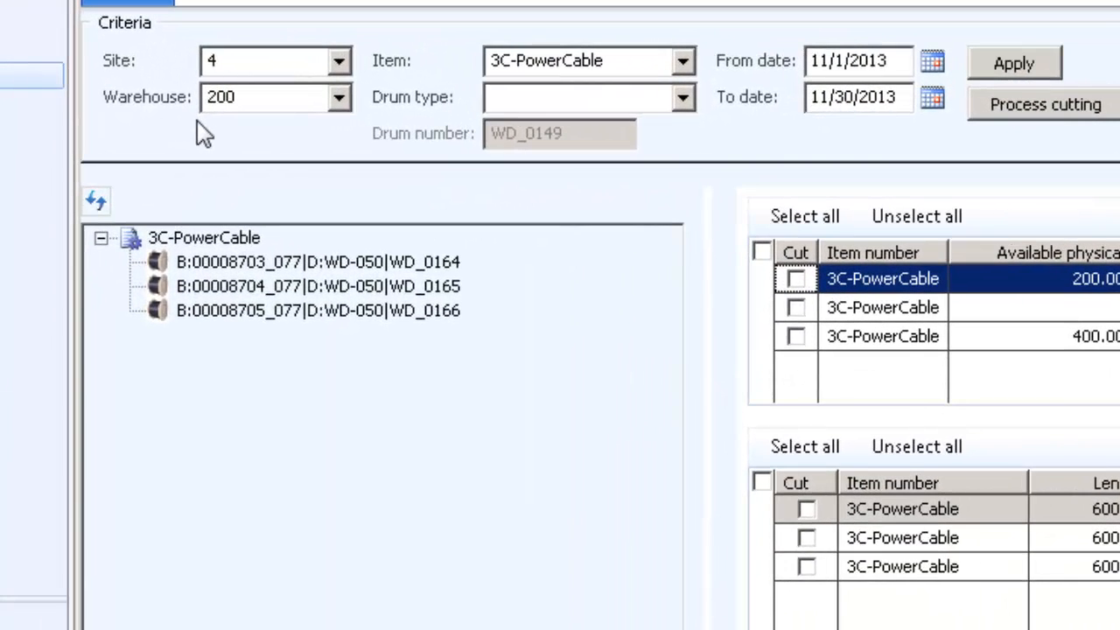
{"action": "left_click", "coordinate": [313, 261]}
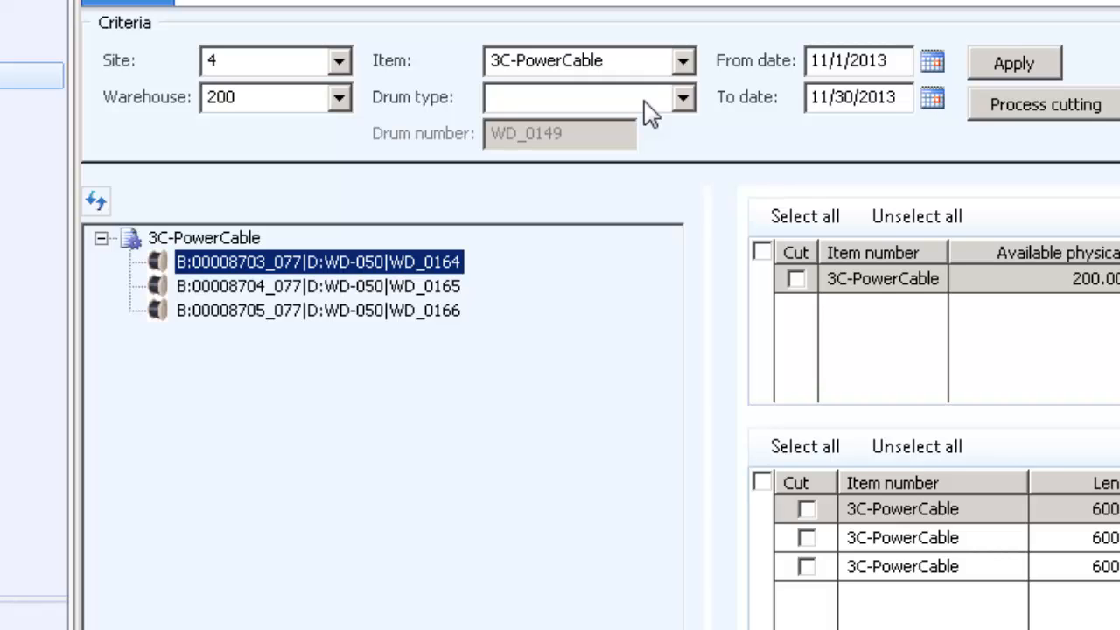
{"action": "left_click", "coordinate": [898, 64]}
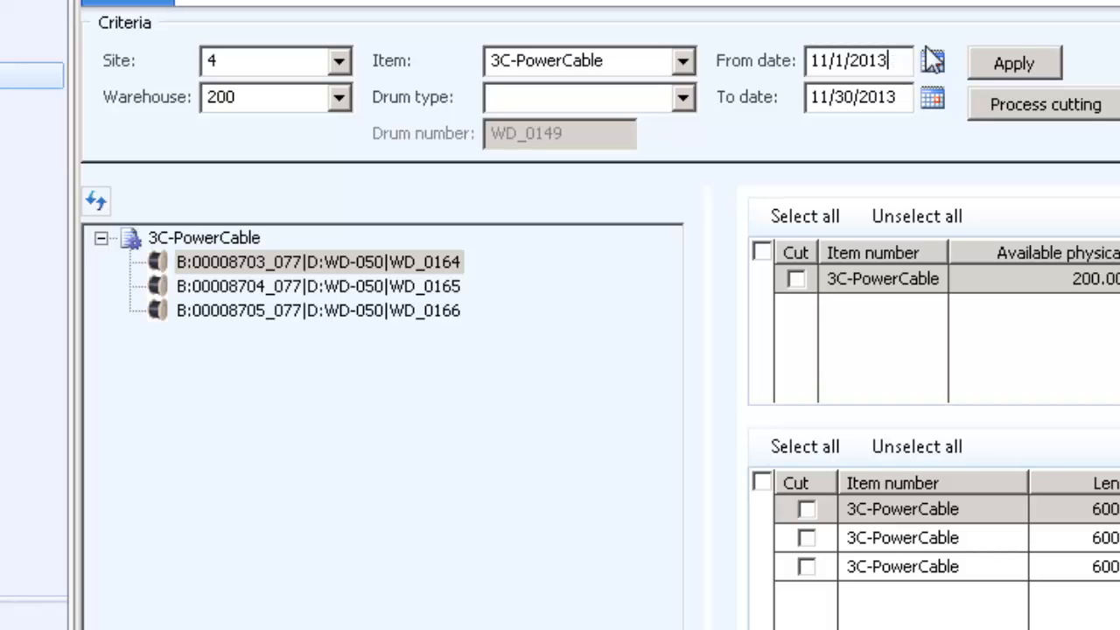
{"action": "left_click", "coordinate": [1031, 67]}
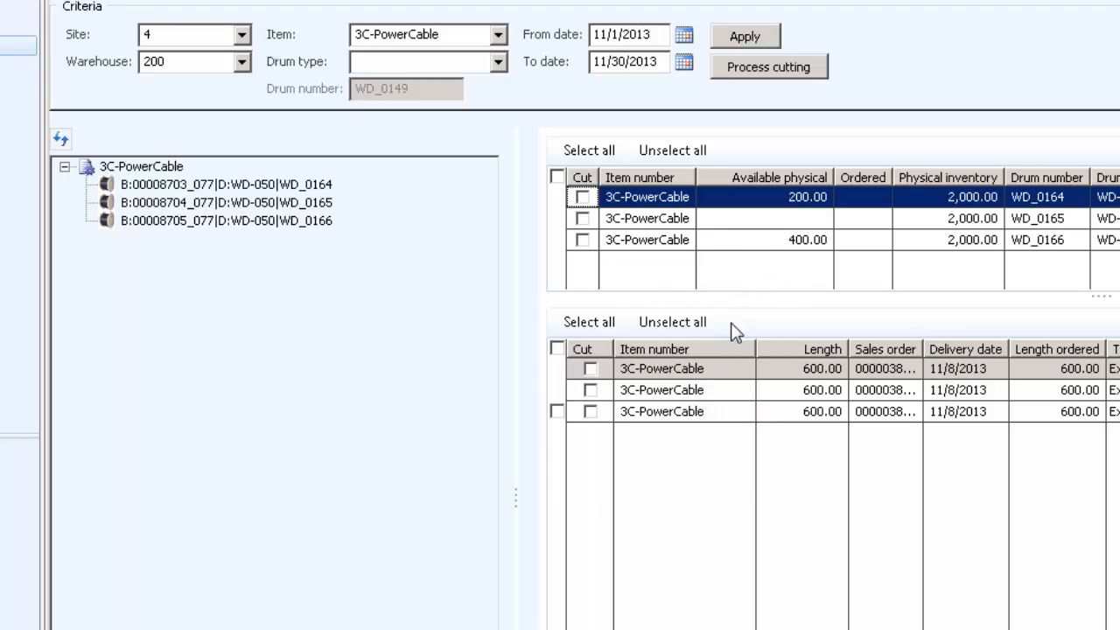
- Mark drum WD_0164 and its three 600 lengths for cutting and process the cutting
{"action": "left_click", "coordinate": [755, 199]}
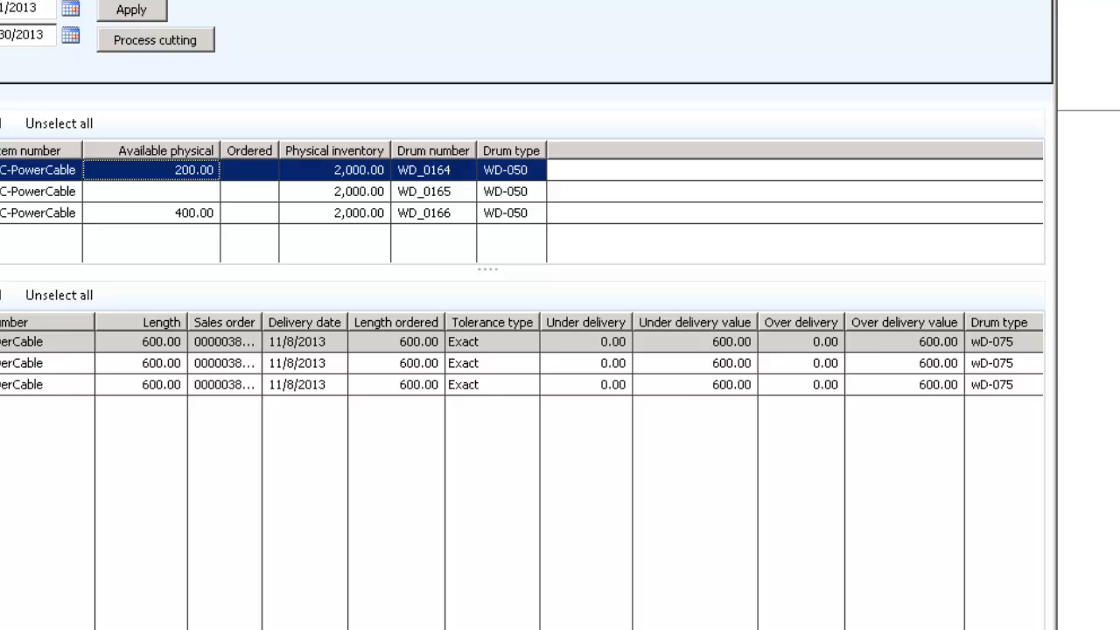
{"action": "scroll", "coordinate": [522, 471], "scroll_direction": "right", "scroll_amount": 2}
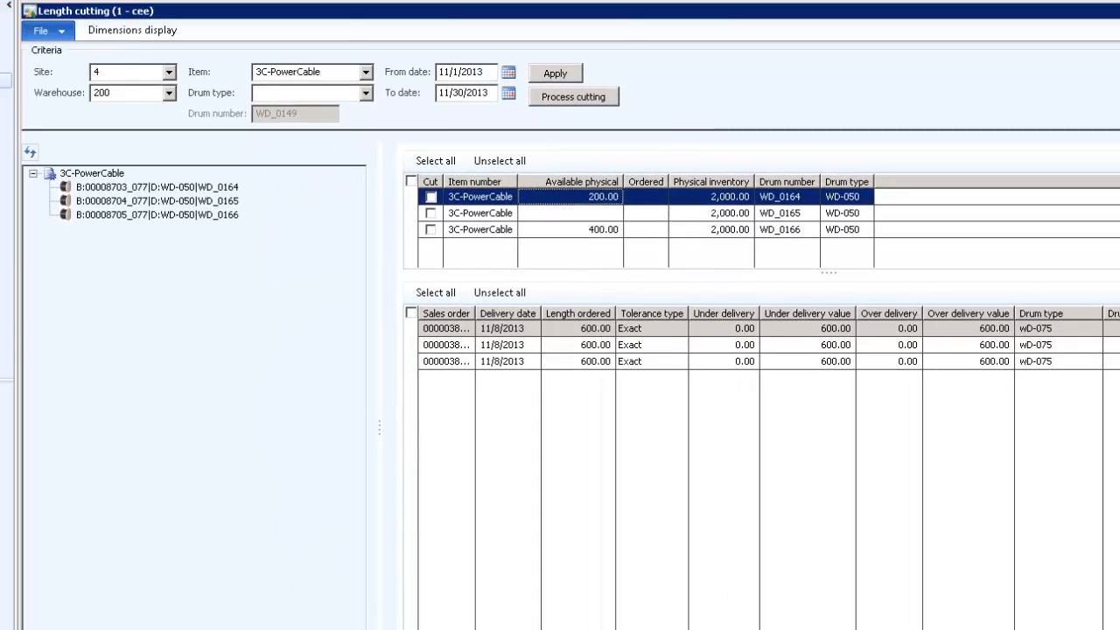
{"action": "left_click", "coordinate": [216, 185]}
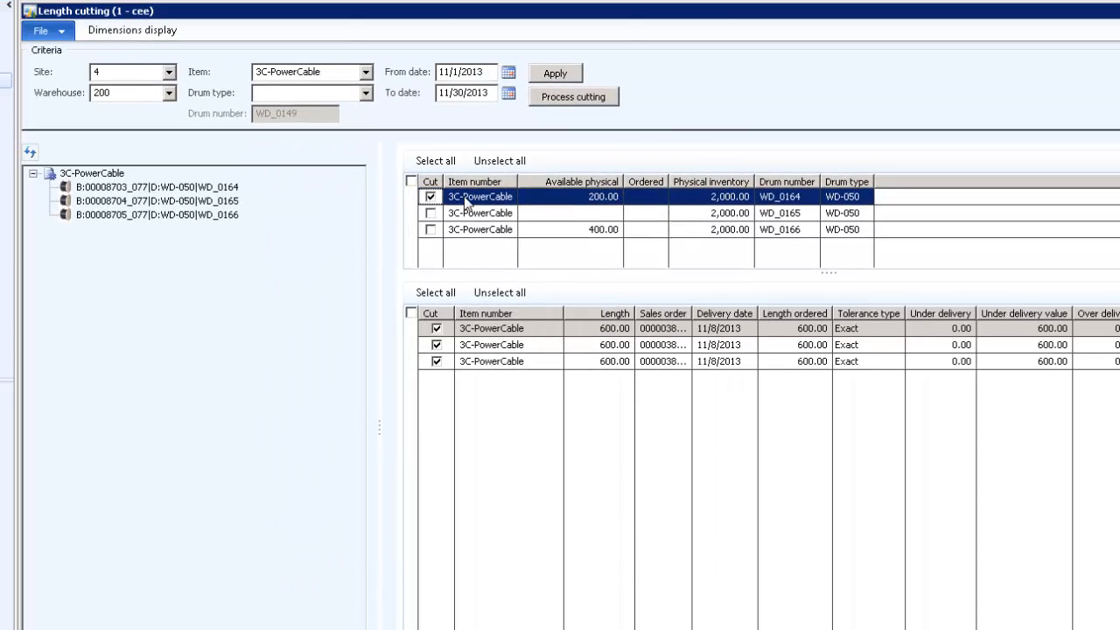
{"action": "left_click", "coordinate": [563, 98]}
{"action": "left_click", "coordinate": [562, 98]}
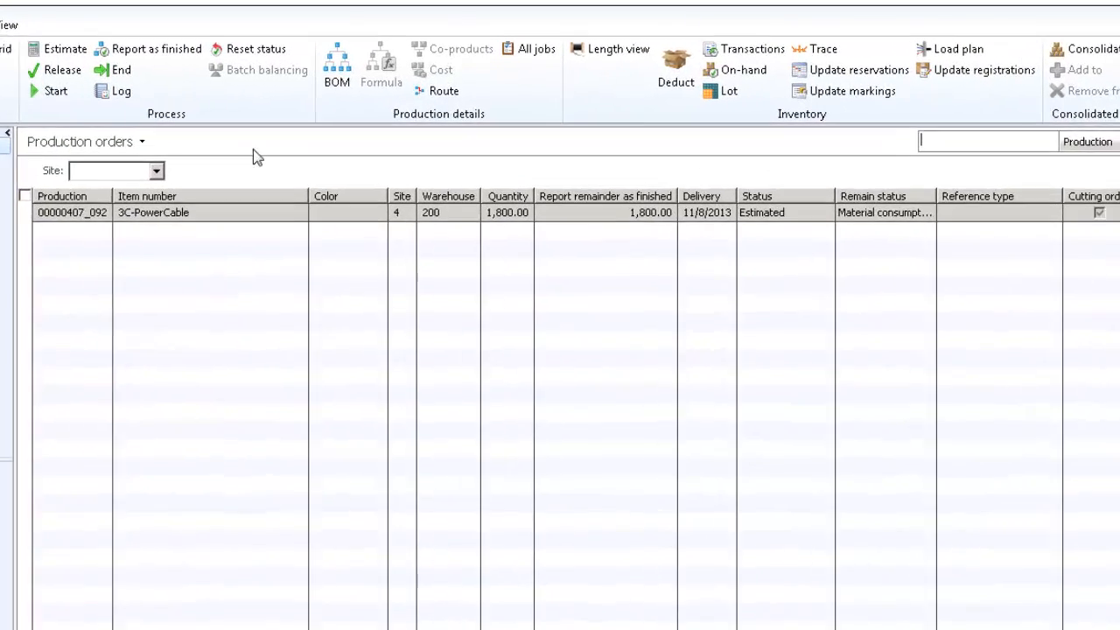
- Check the resource requirements in the 3C-PowerCable cutting order's production route
{"action": "left_click", "coordinate": [440, 95]}
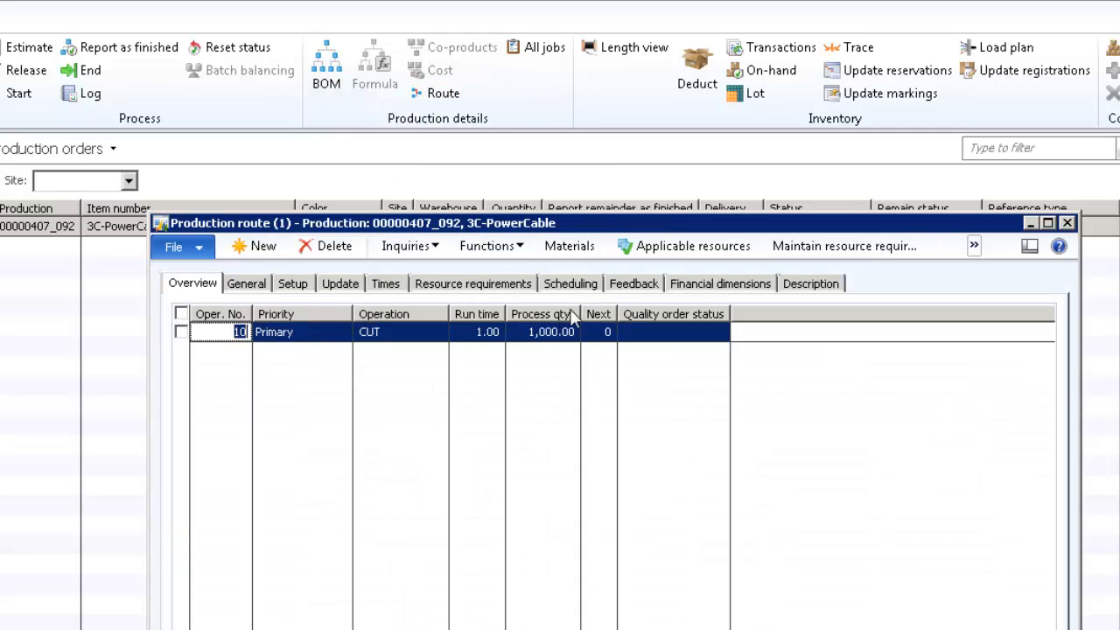
{"action": "left_click", "coordinate": [518, 290]}
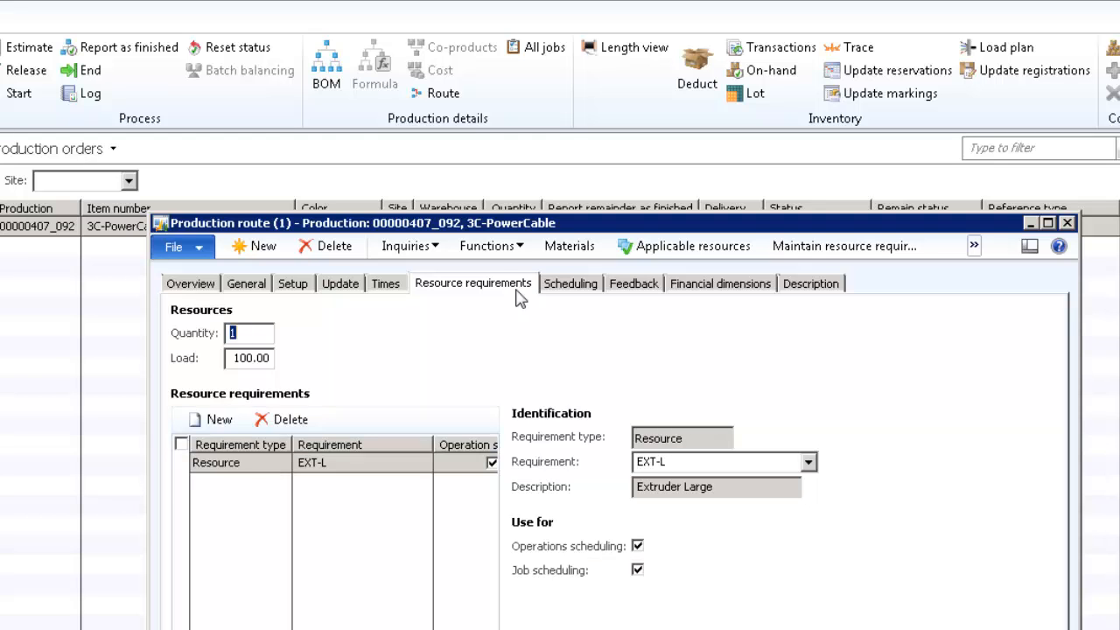
{"action": "key", "text": "Escape"}
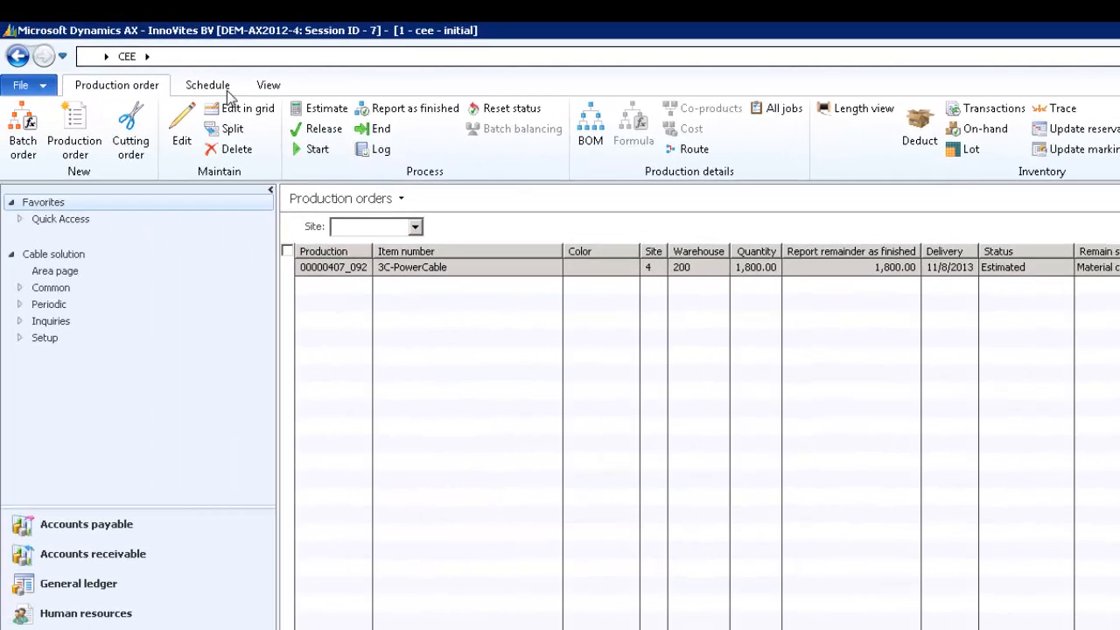
- Run job scheduling for the 3C-PowerCable production order with the default scheduling settings
{"action": "left_click", "coordinate": [214, 86]}
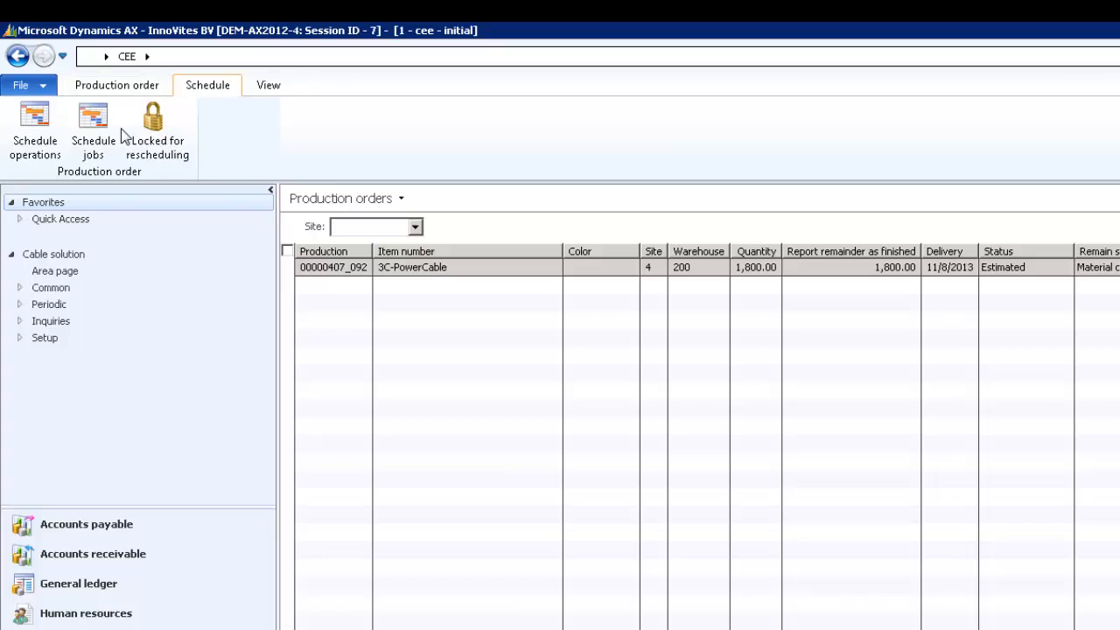
{"action": "left_click", "coordinate": [110, 142]}
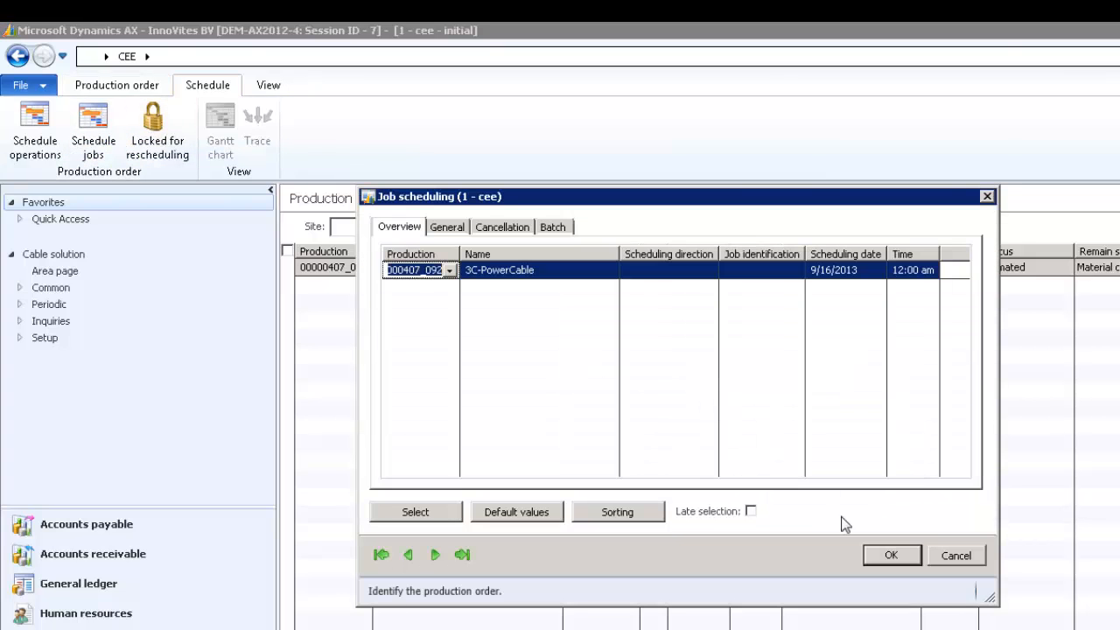
{"action": "left_click", "coordinate": [877, 555]}
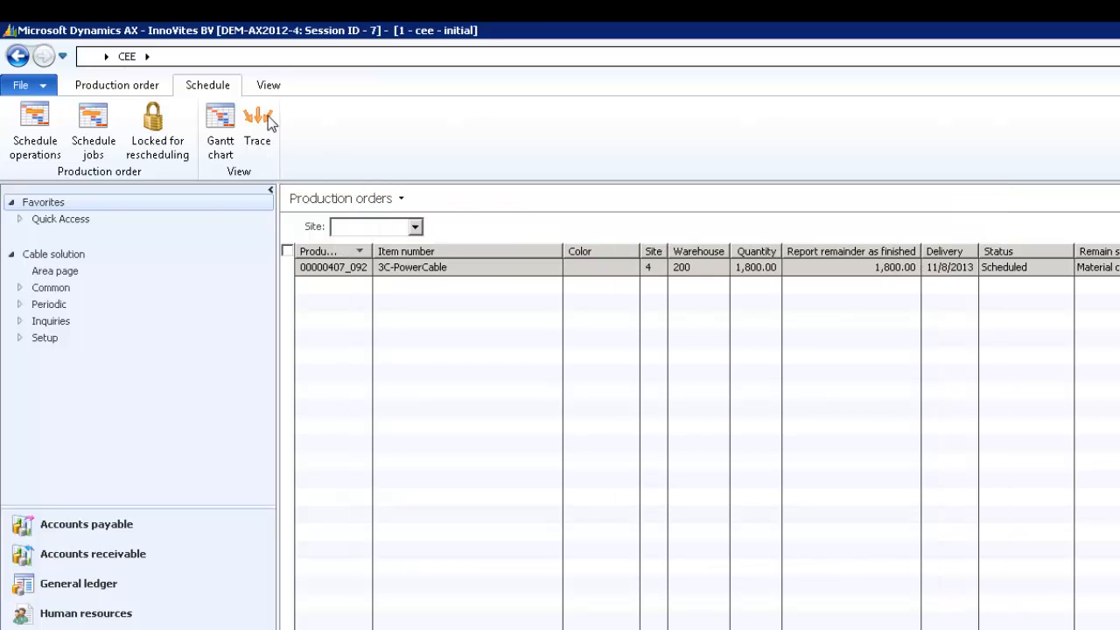
- Review the start and end times of the EXT-L setup and process tasks in the order's Gantt chart
{"action": "left_click", "coordinate": [223, 129]}
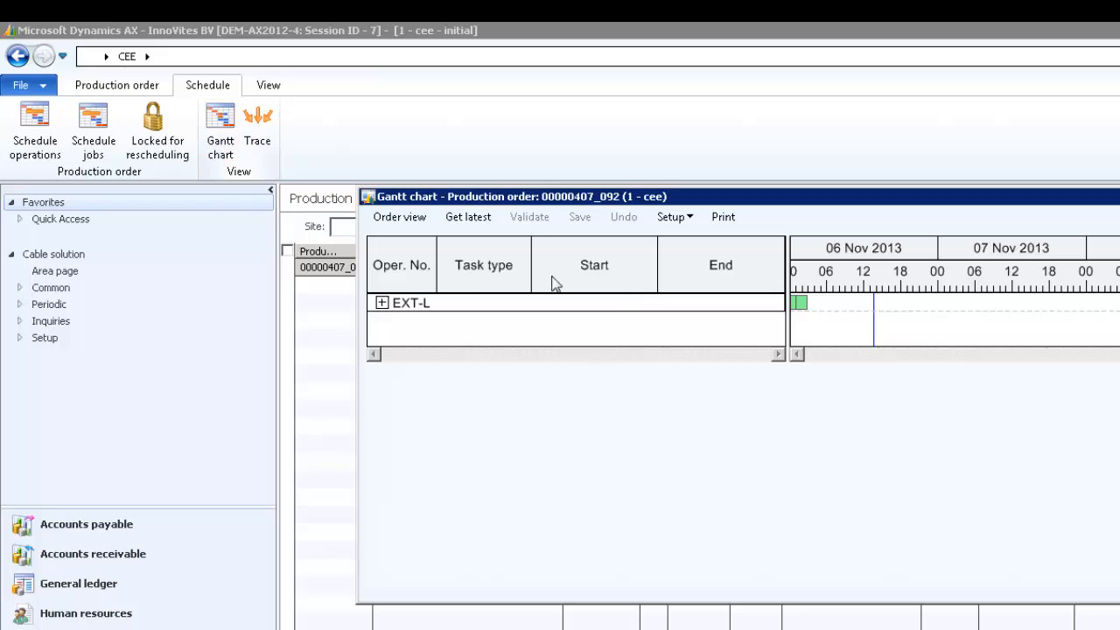
{"action": "left_click", "coordinate": [383, 304]}
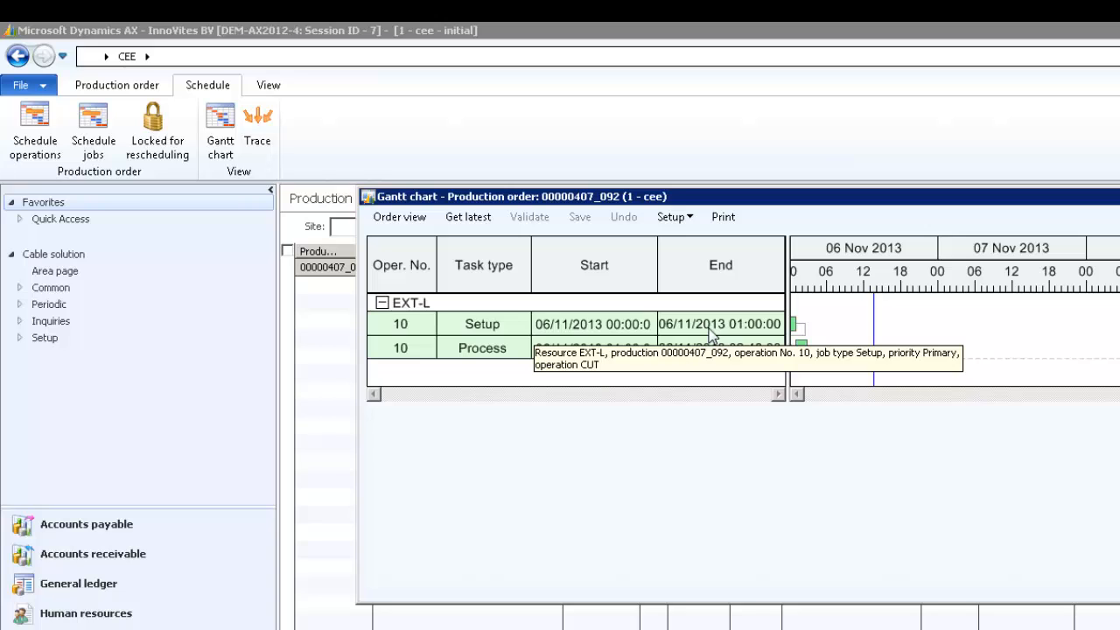
{"action": "key", "text": "Escape"}
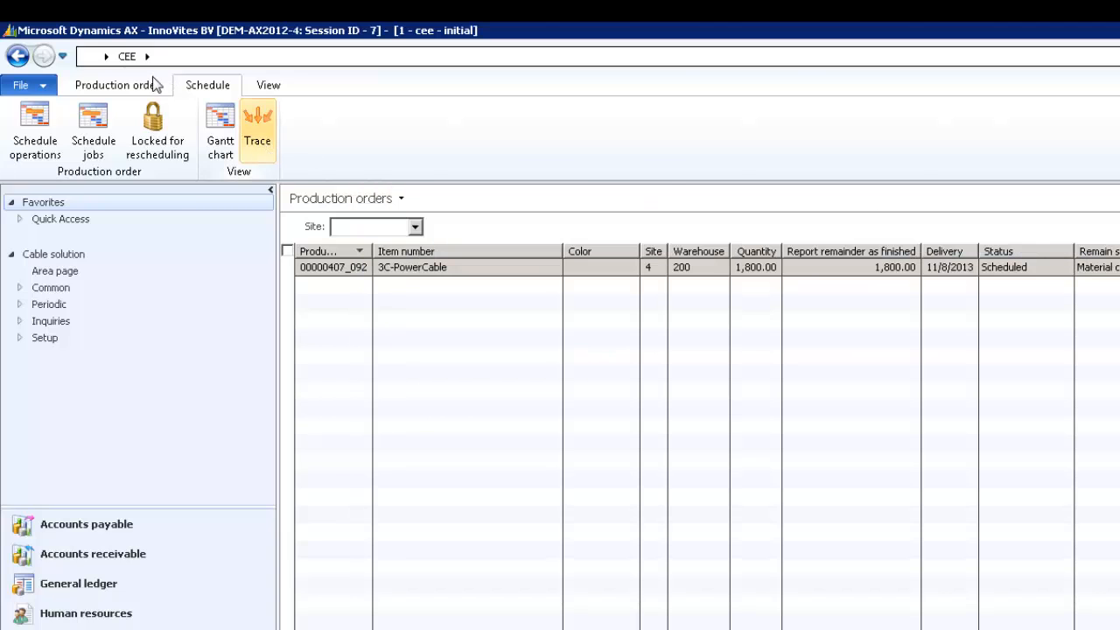
- Release the 3C-PowerCable production order with references included
{"action": "left_click", "coordinate": [152, 84]}
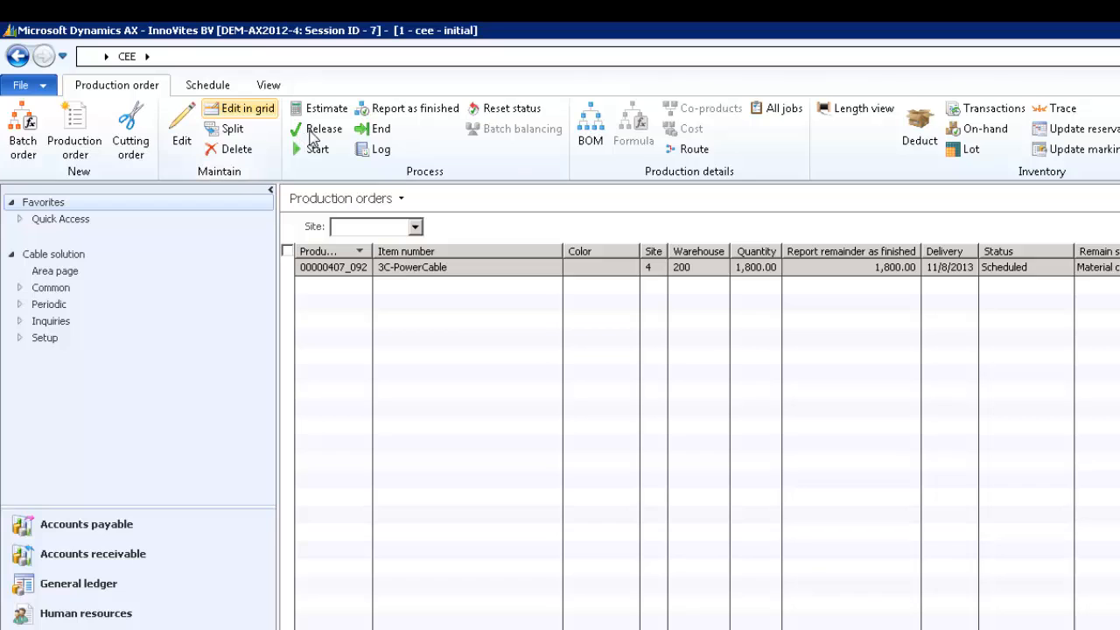
{"action": "left_click", "coordinate": [317, 131]}
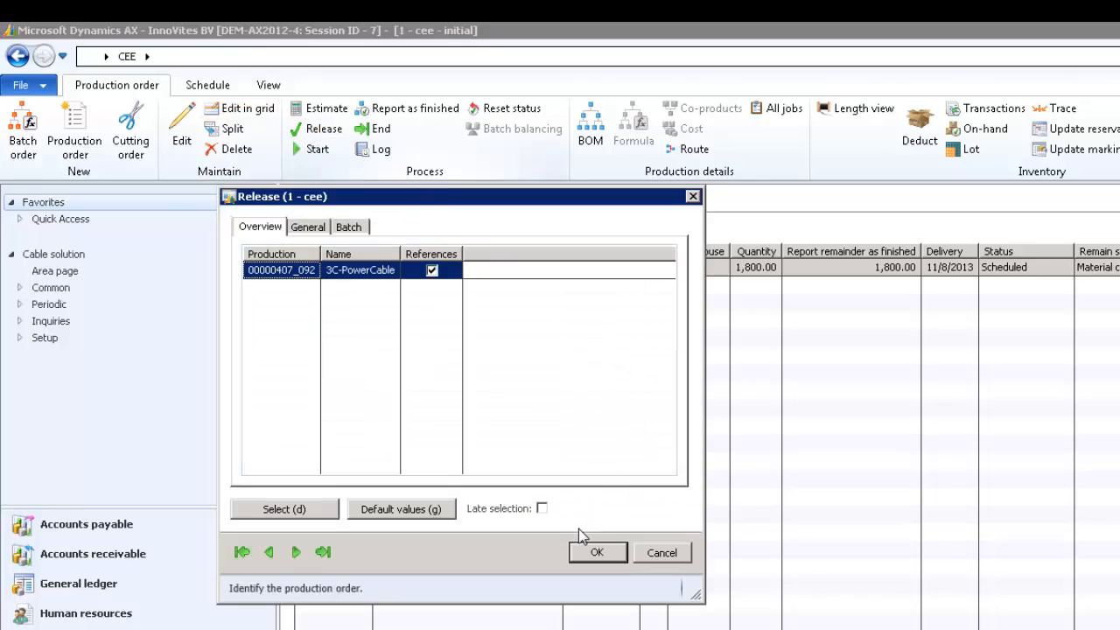
{"action": "left_click", "coordinate": [589, 552]}
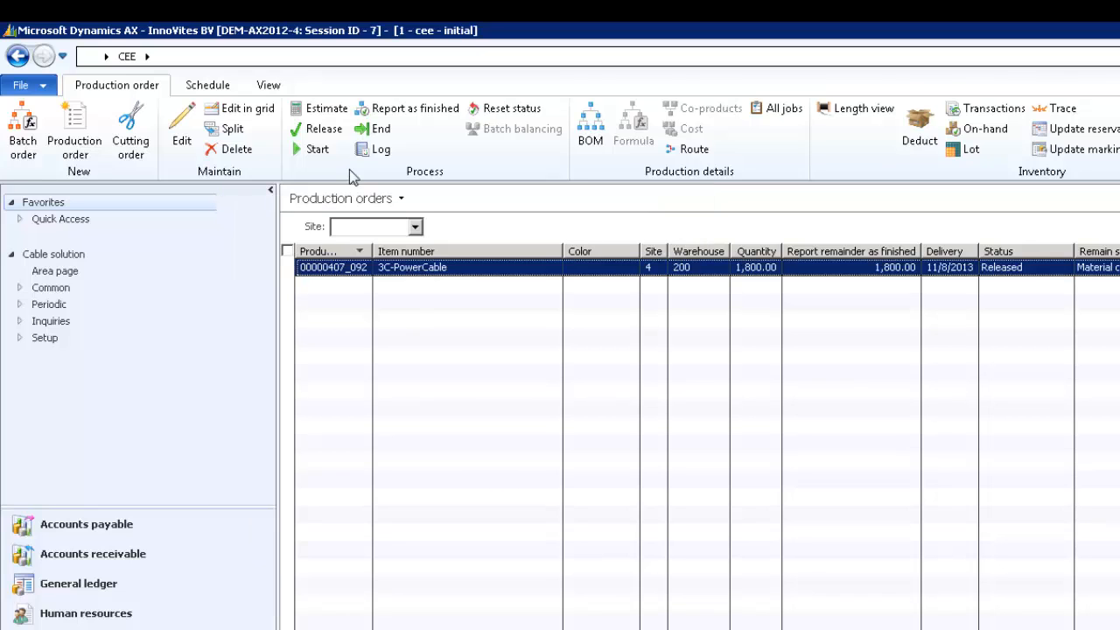
- Start the 3C-PowerCable production order with all three 600 lengths selected for posting
{"action": "left_click", "coordinate": [316, 150]}
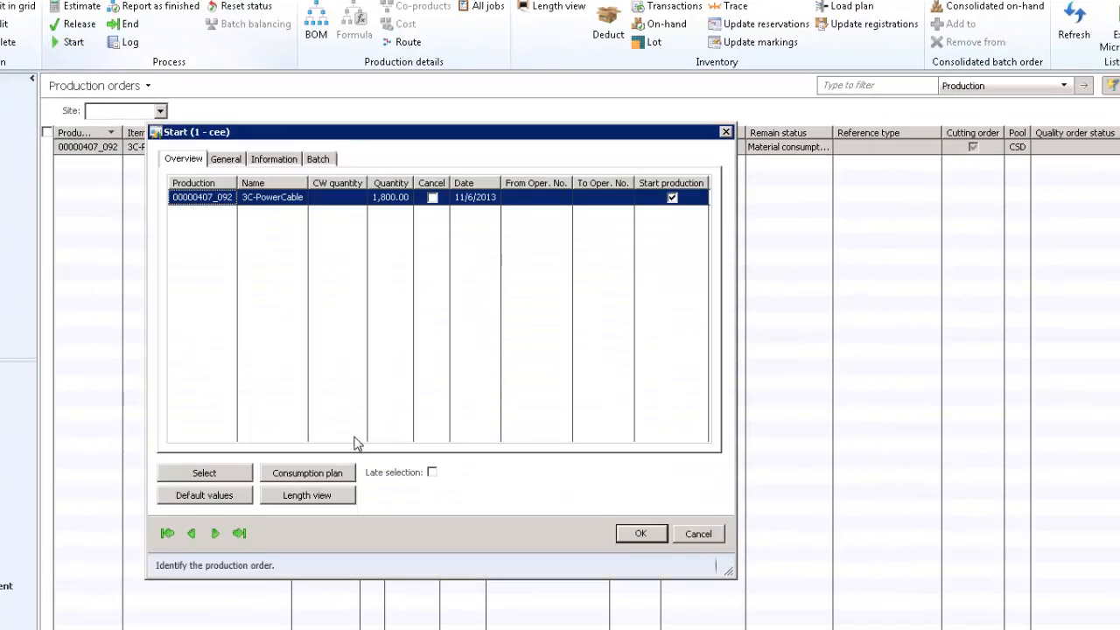
{"action": "left_click", "coordinate": [324, 496]}
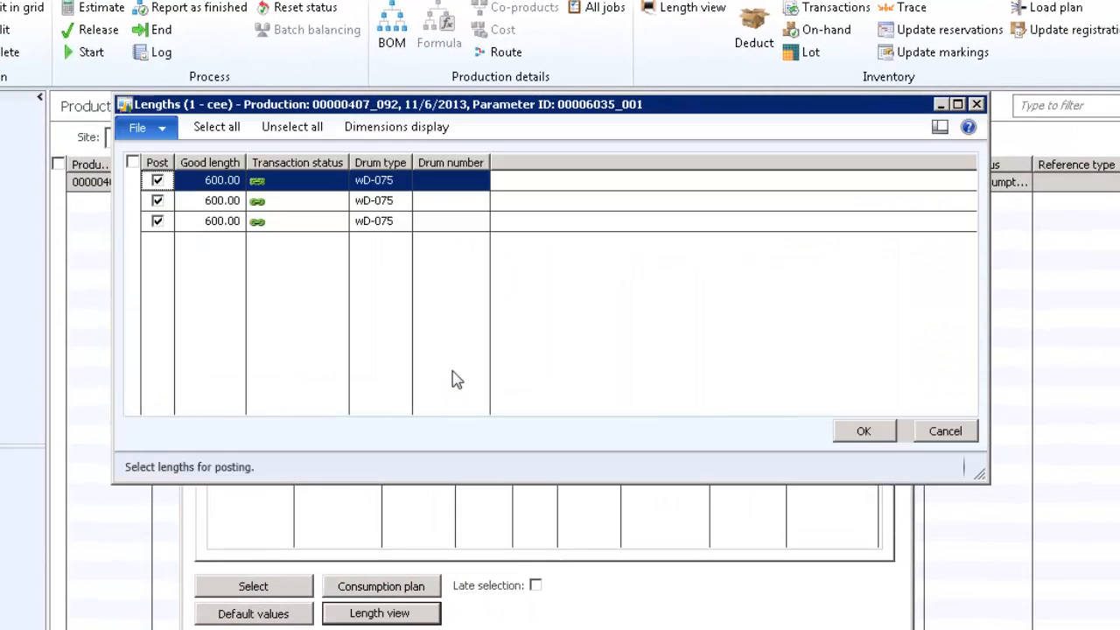
{"action": "left_click", "coordinate": [157, 222]}
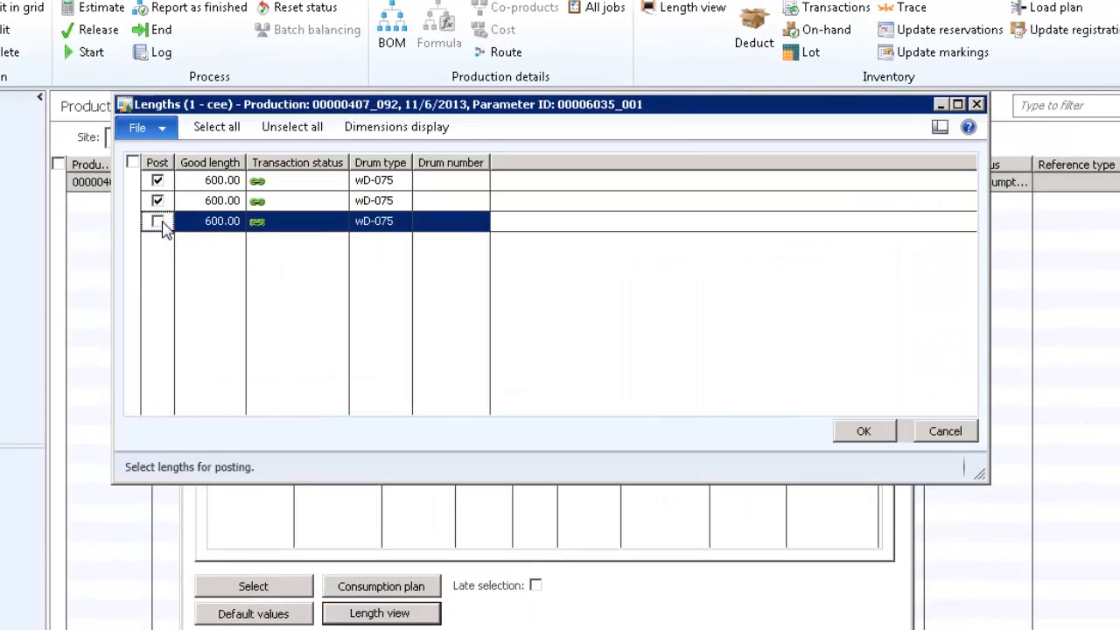
{"action": "left_click", "coordinate": [157, 222]}
{"action": "left_click", "coordinate": [863, 431]}
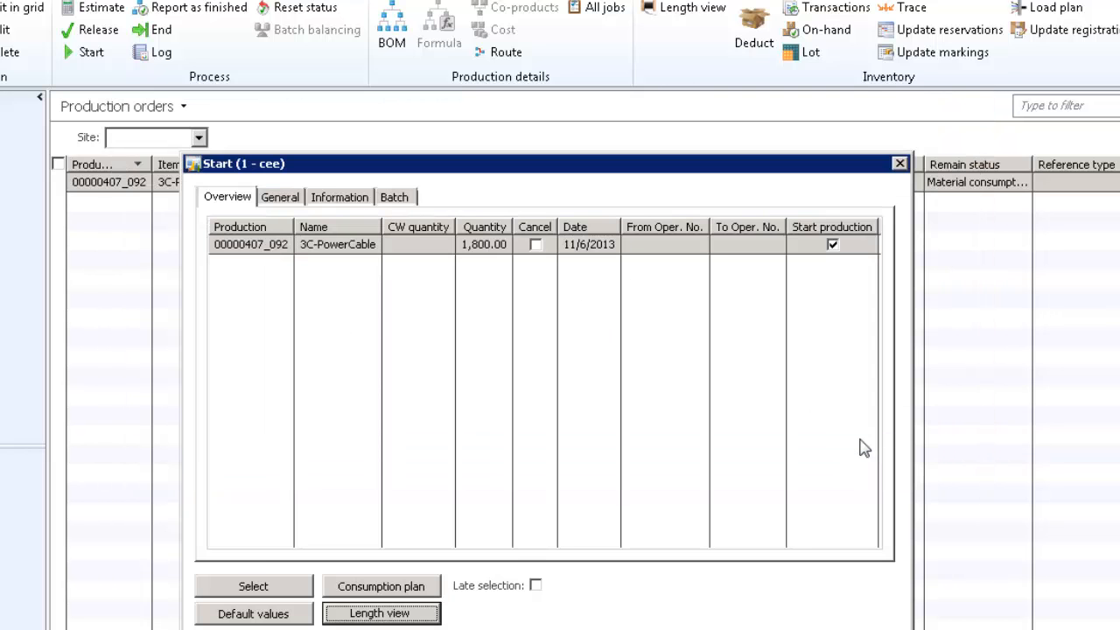
{"action": "left_click", "coordinate": [770, 628]}
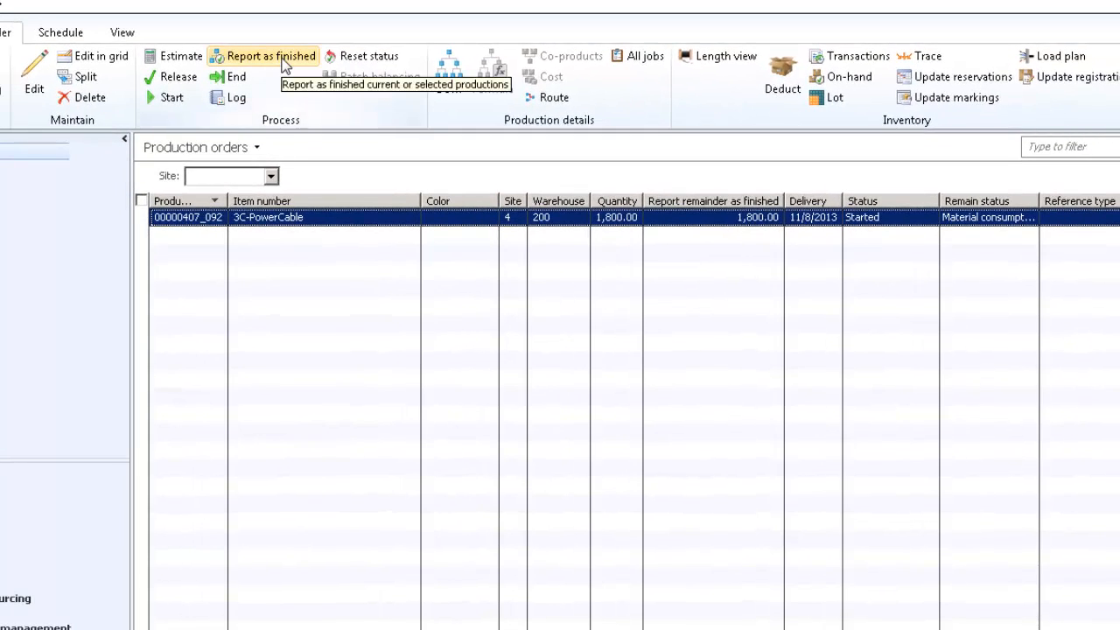
- Report the 3C-PowerCable production order as finished, assigning drum numbers WD_0169, WD_0170 and WD_0171 to its three 600 lengths
{"action": "left_click", "coordinate": [278, 57]}
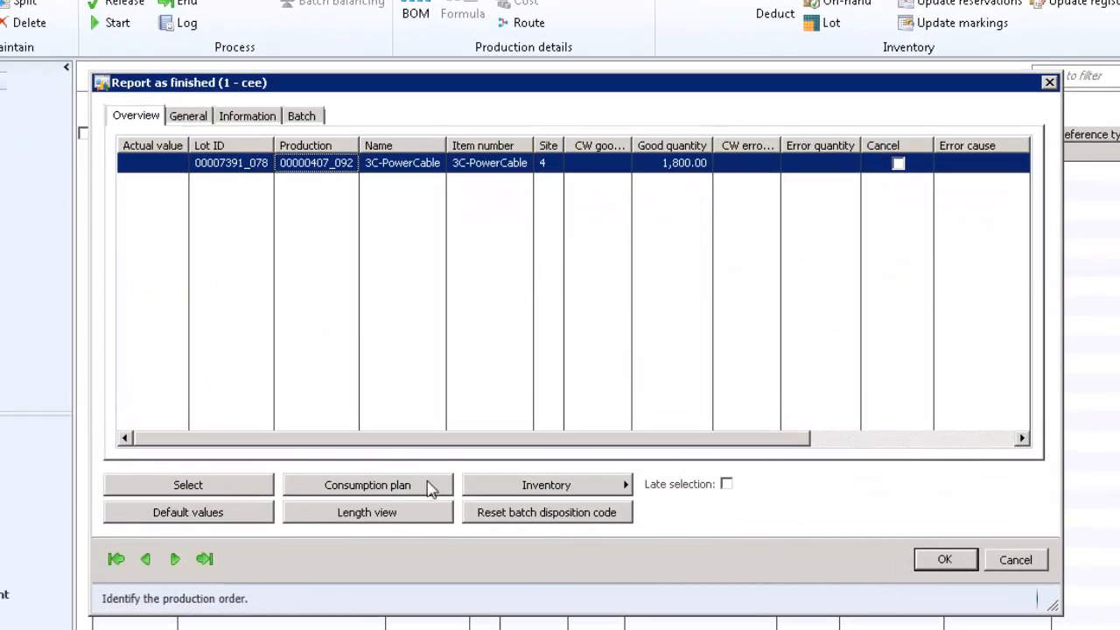
{"action": "left_click", "coordinate": [413, 514]}
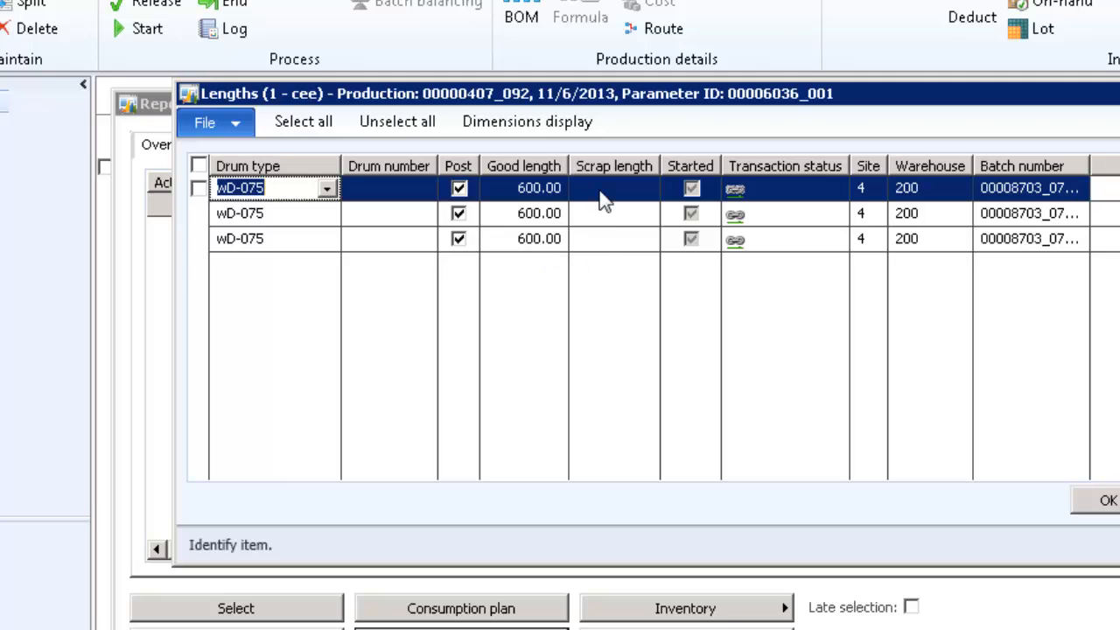
{"action": "left_click", "coordinate": [427, 193]}
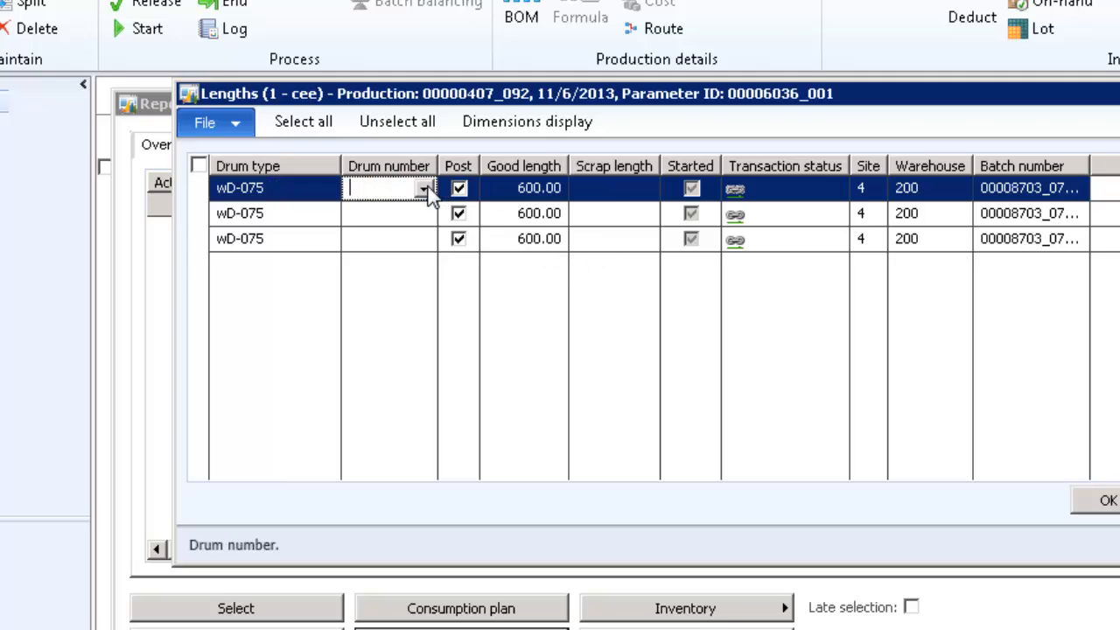
{"action": "left_click", "coordinate": [425, 191]}
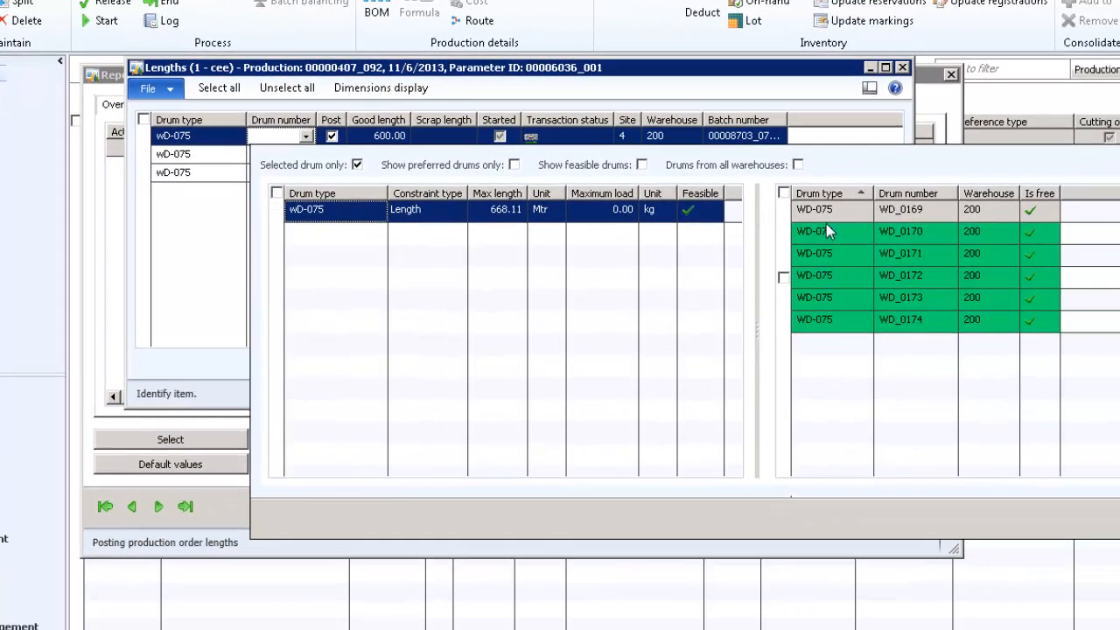
{"action": "double_click", "coordinate": [833, 215]}
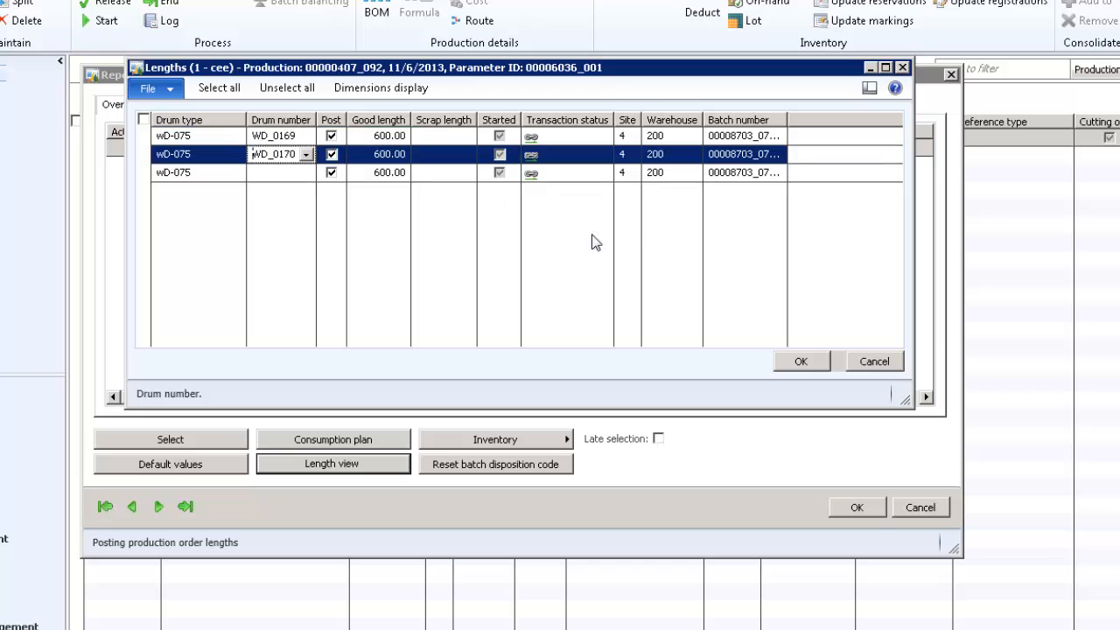
{"action": "left_click", "coordinate": [305, 173]}
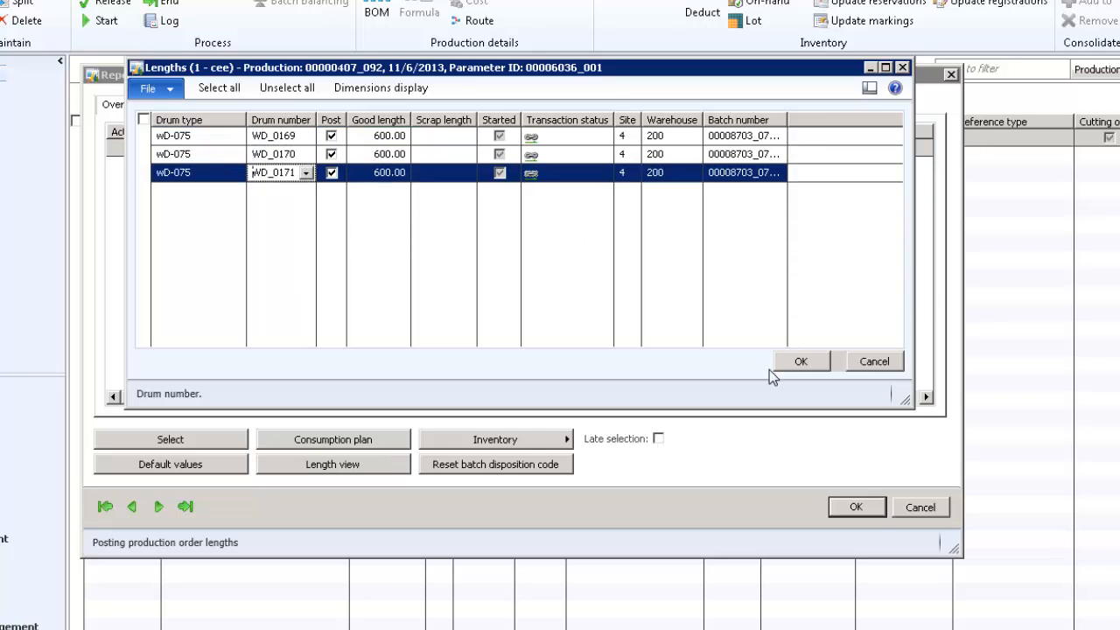
{"action": "left_click", "coordinate": [785, 368]}
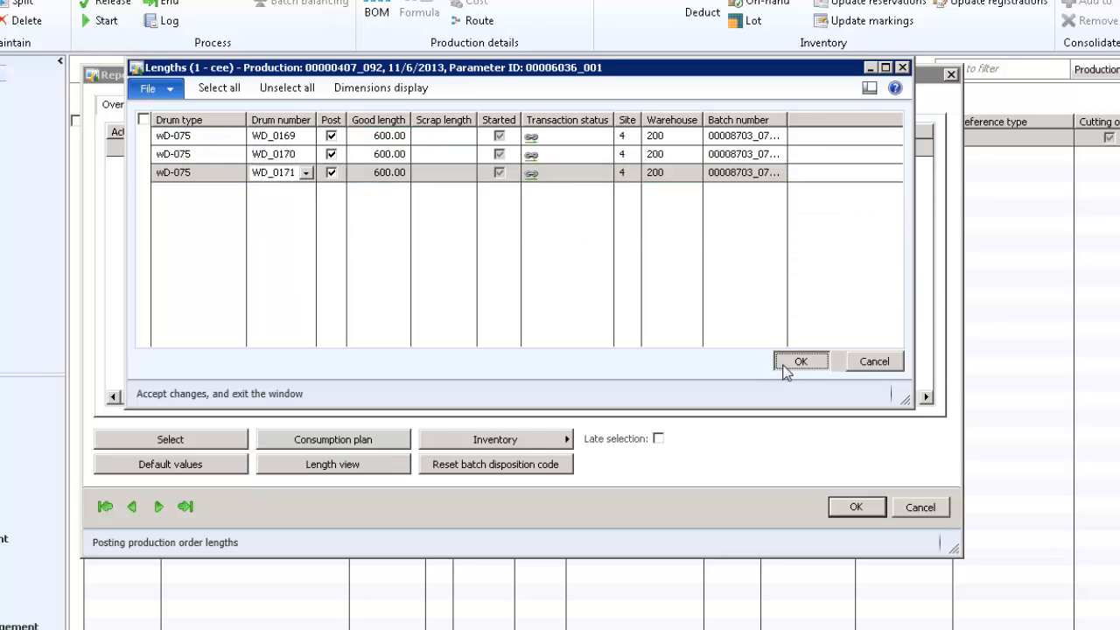
{"action": "left_click", "coordinate": [846, 508]}
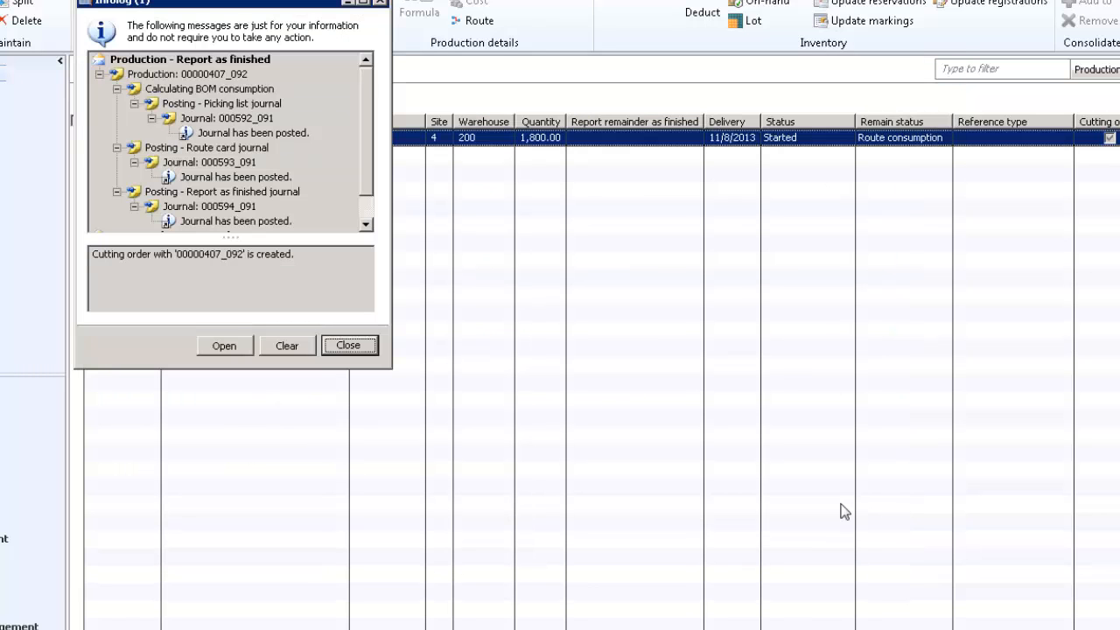
{"action": "left_click", "coordinate": [365, 346]}
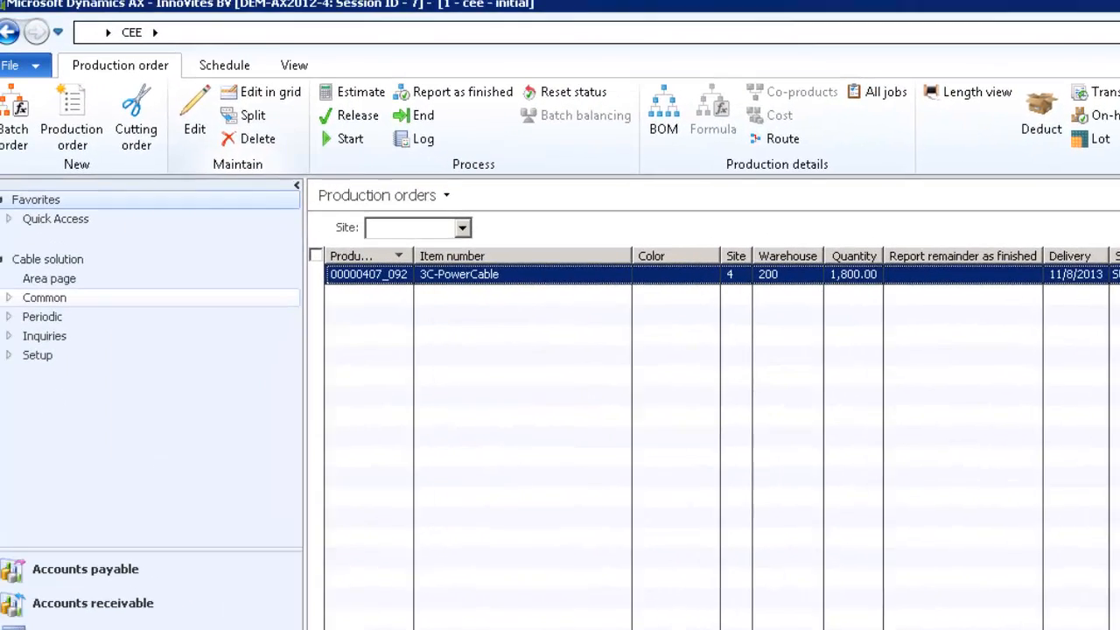
- Review the 600, 500 and 400 length reservations for 3C-PowerCable in the Cable solution's length reservation form
{"action": "left_click", "coordinate": [171, 42]}
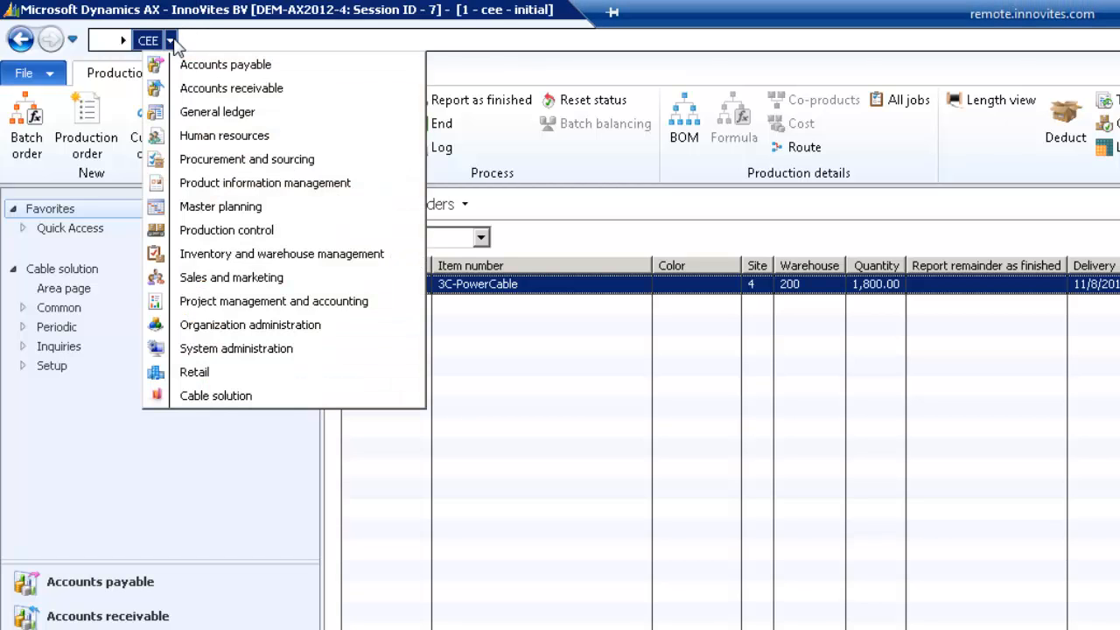
{"action": "left_click", "coordinate": [227, 398]}
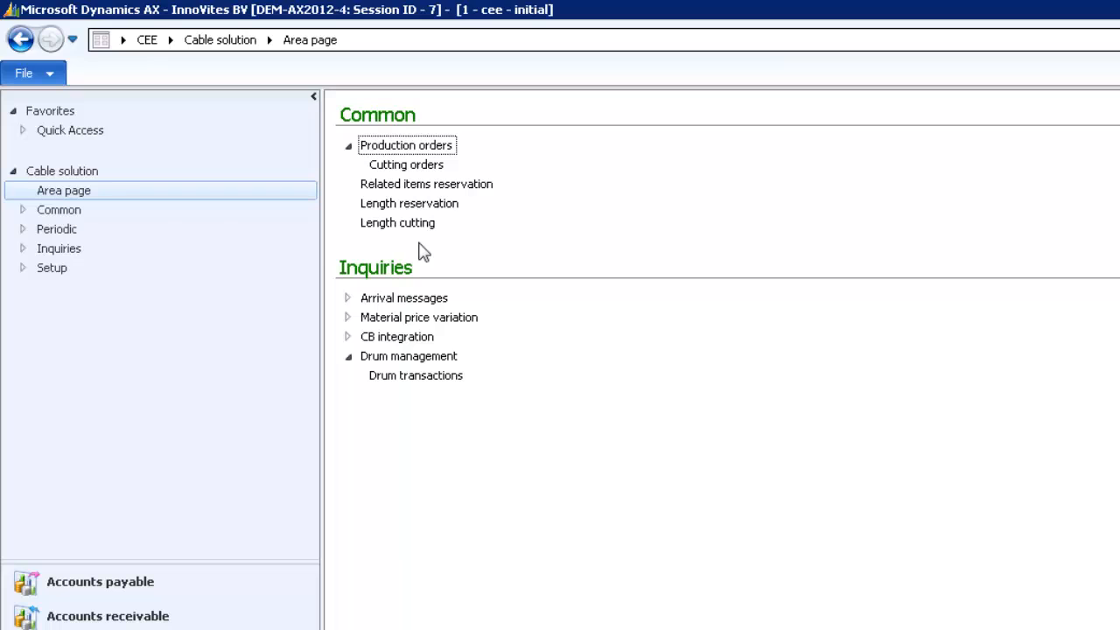
{"action": "left_click", "coordinate": [437, 208]}
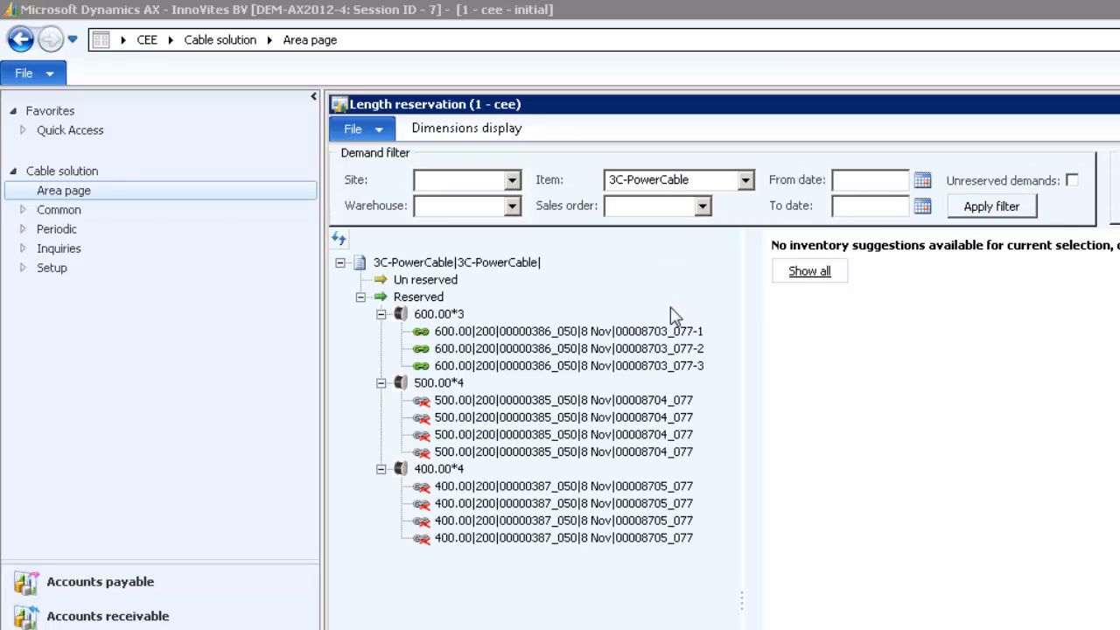
{"action": "left_click", "coordinate": [586, 332]}
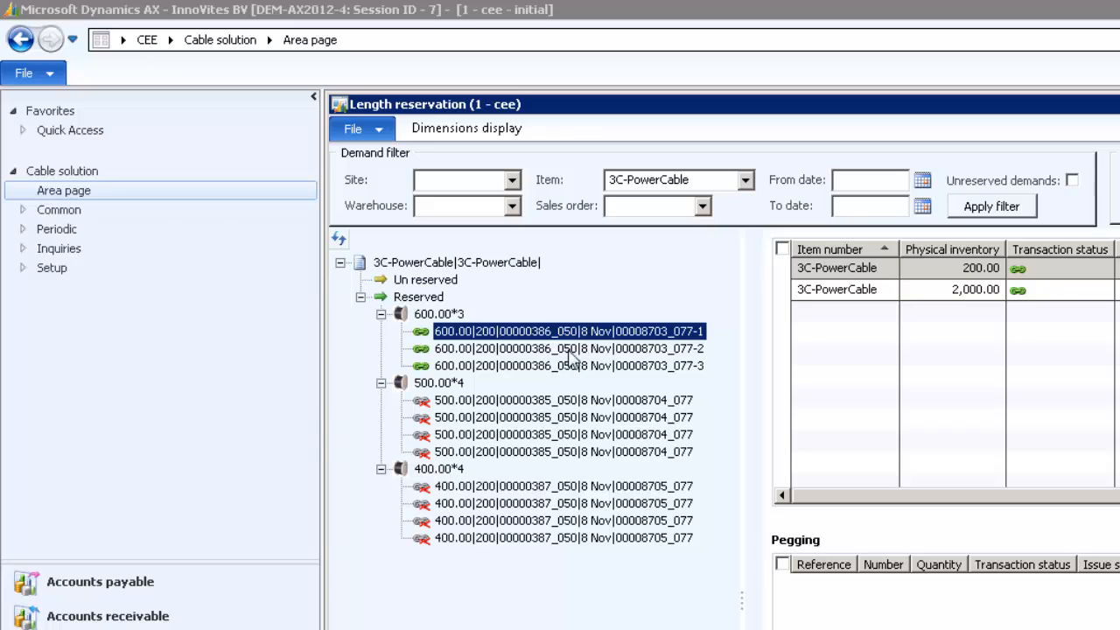
{"action": "left_click", "coordinate": [537, 402]}
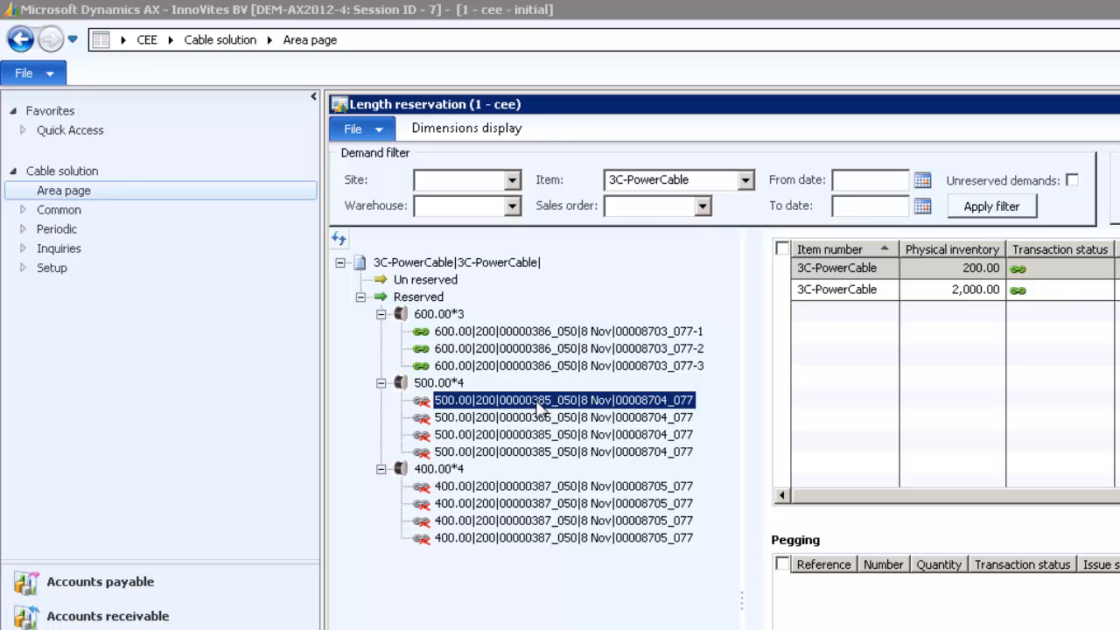
{"action": "left_click", "coordinate": [459, 472]}
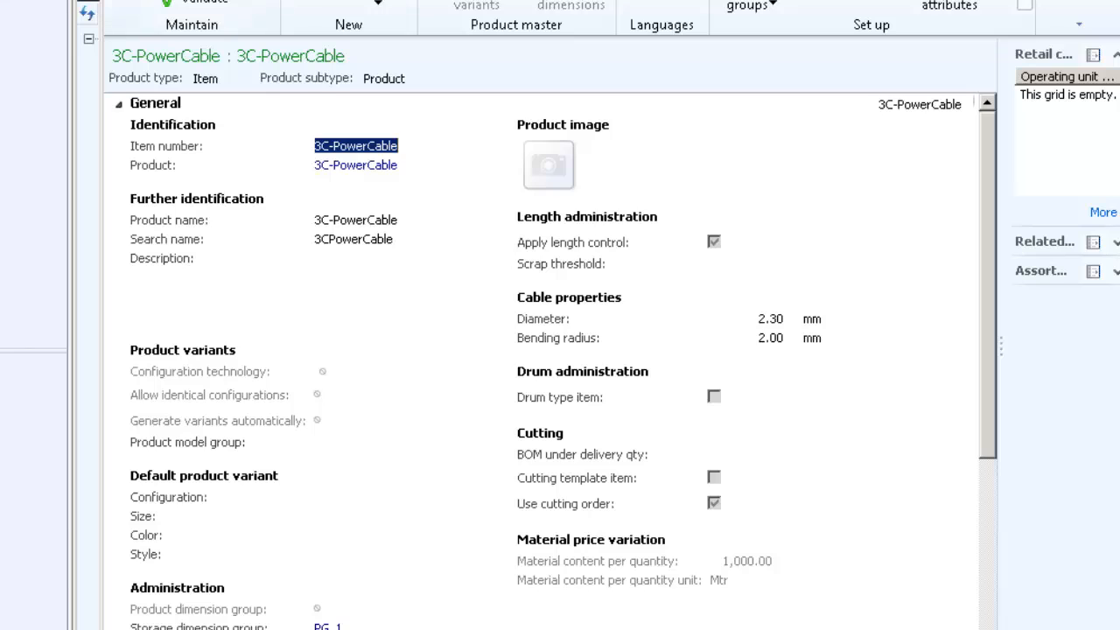
- Edit the 3C-PowerCable product and turn off its Use cutting order option
{"action": "left_click", "coordinate": [133, 6]}
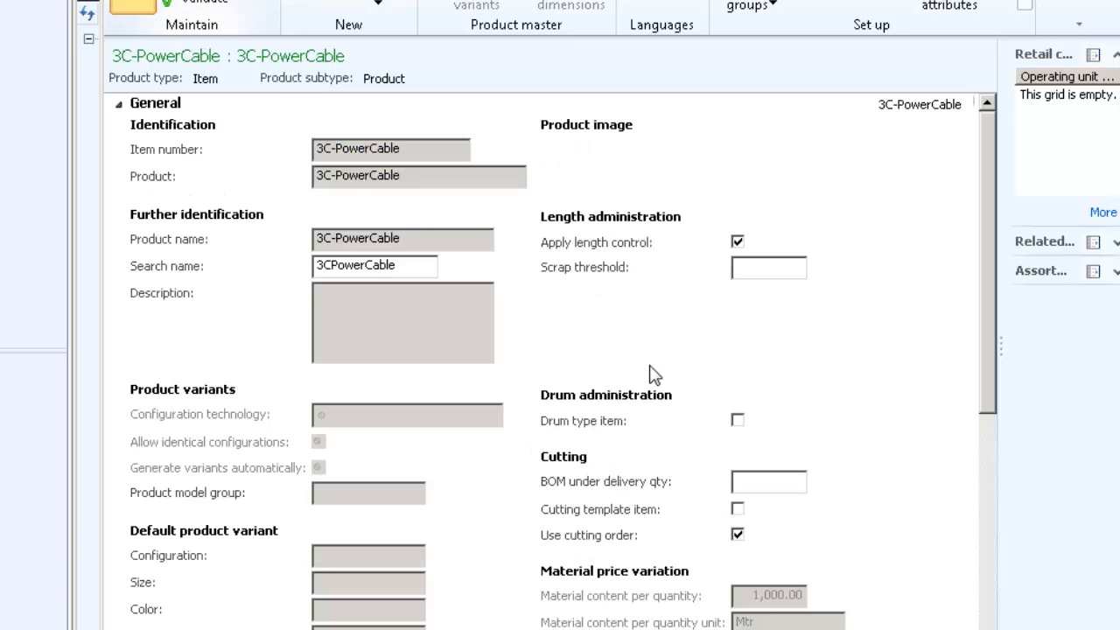
{"action": "left_click", "coordinate": [737, 536]}
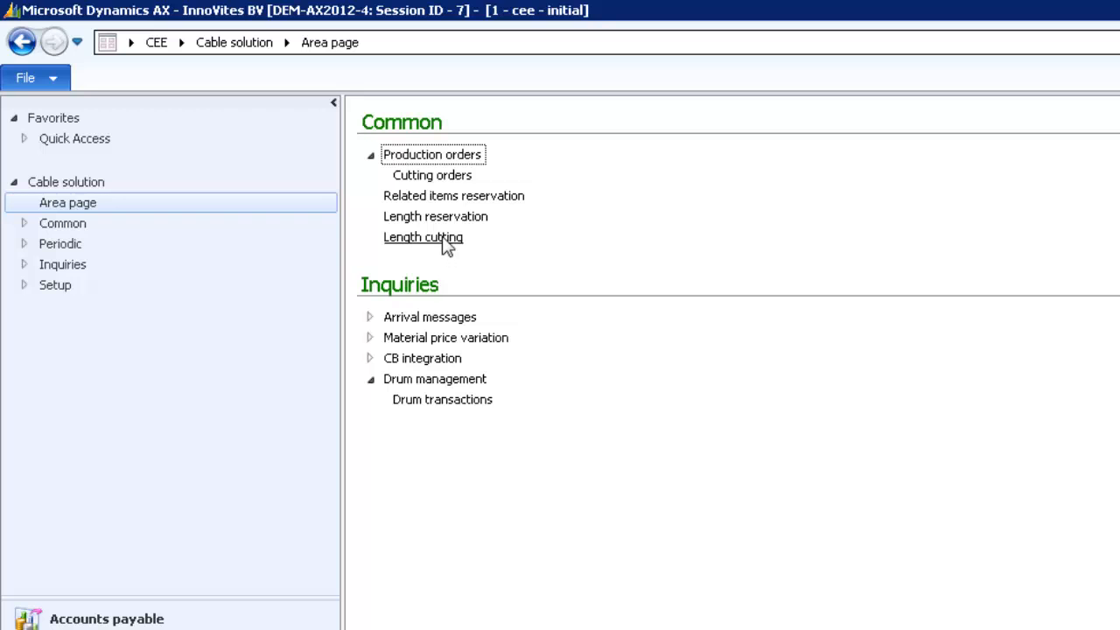
- In length cutting, select source drum WD_0165 and mark the first two 500 lengths of 3C-PowerCable for cutting
{"action": "left_click", "coordinate": [446, 245]}
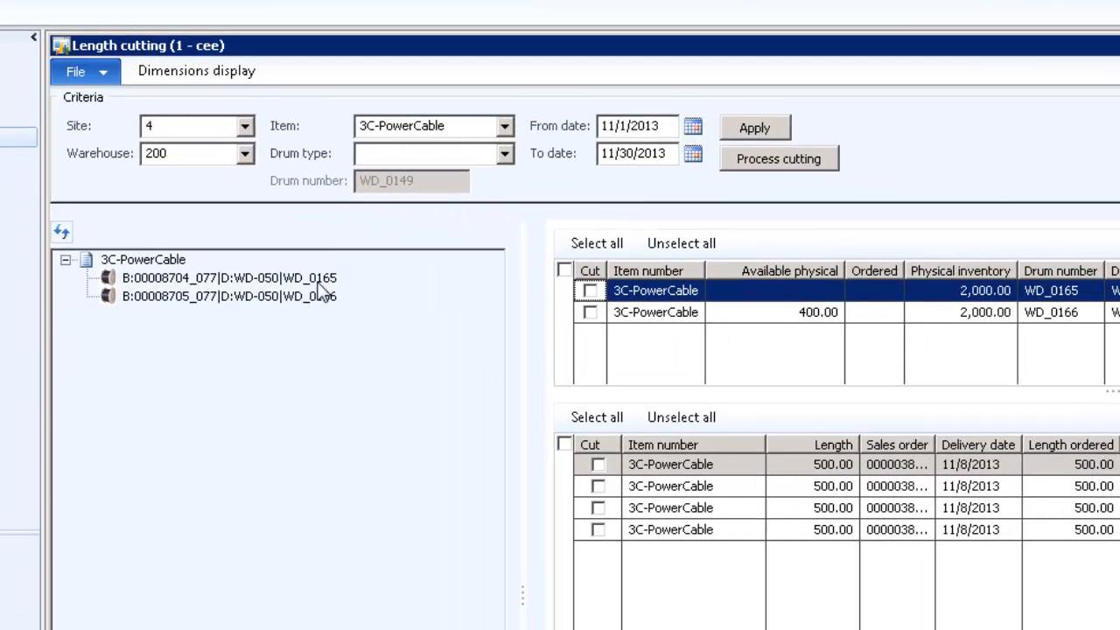
{"action": "left_click", "coordinate": [497, 320]}
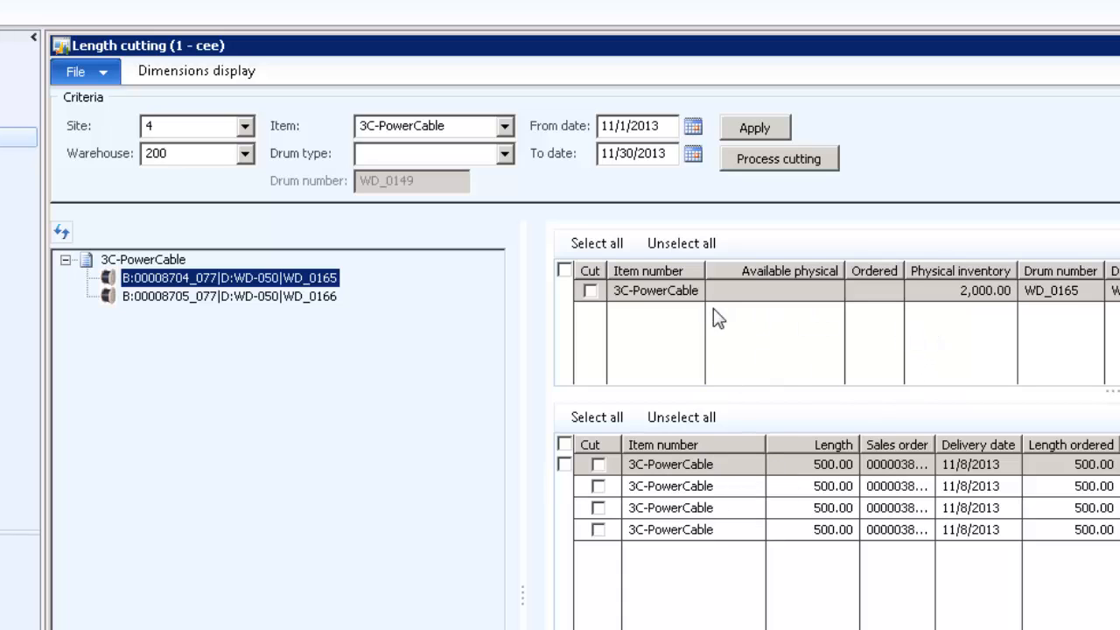
{"action": "left_click", "coordinate": [600, 466]}
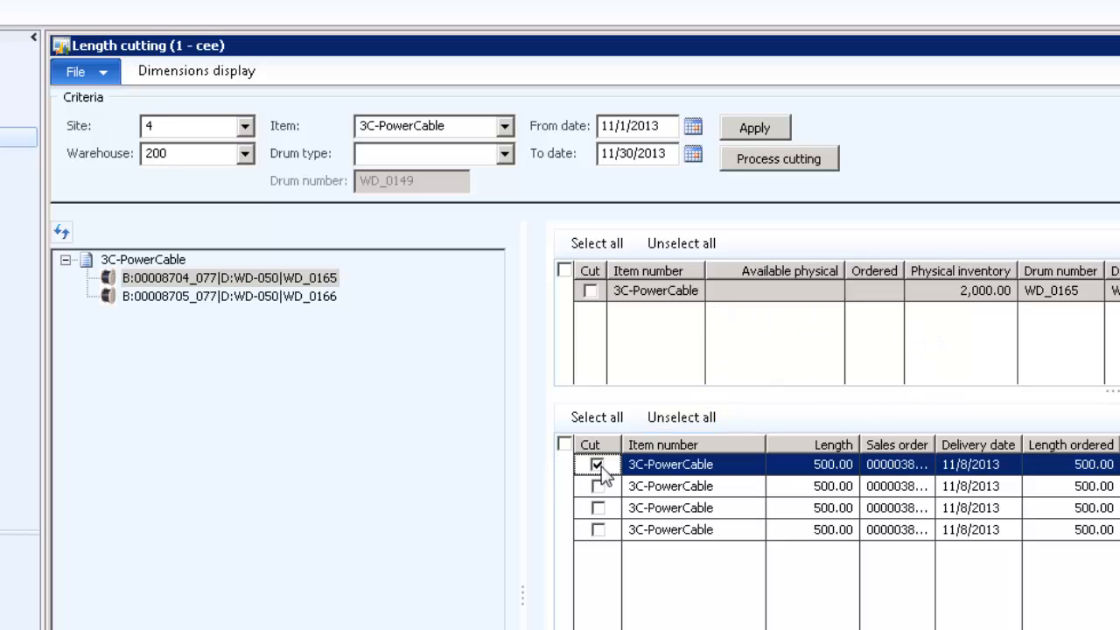
{"action": "left_click", "coordinate": [598, 487]}
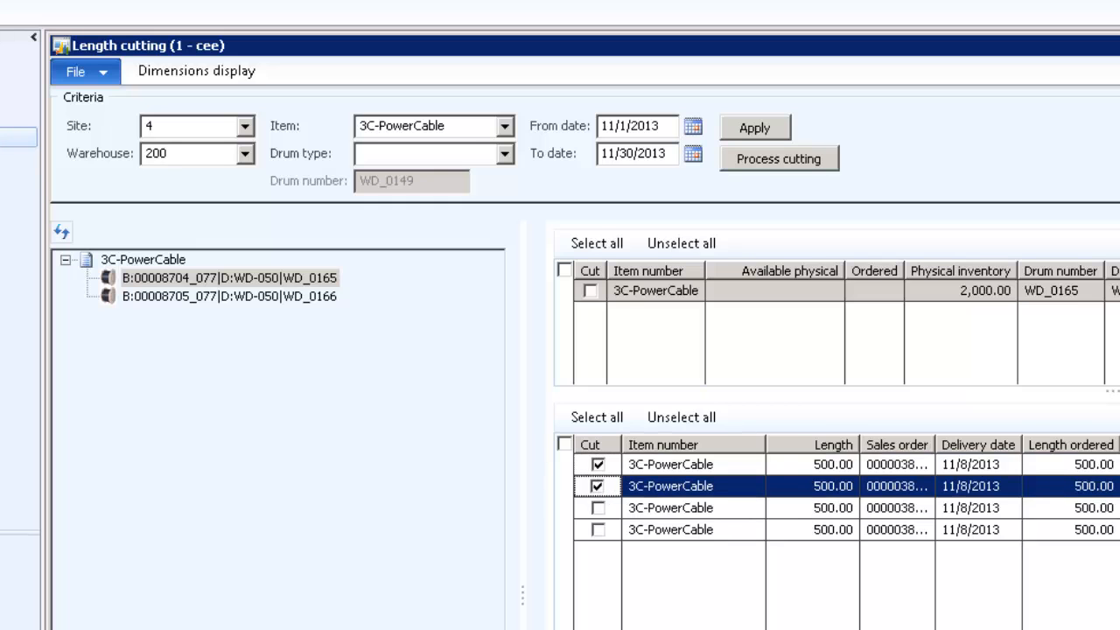
- Assign drum numbers WD_0172 and WD_0173 to the two marked 500 lengths
{"action": "scroll", "coordinate": [560, 455], "scroll_direction": "right", "scroll_amount": 10}
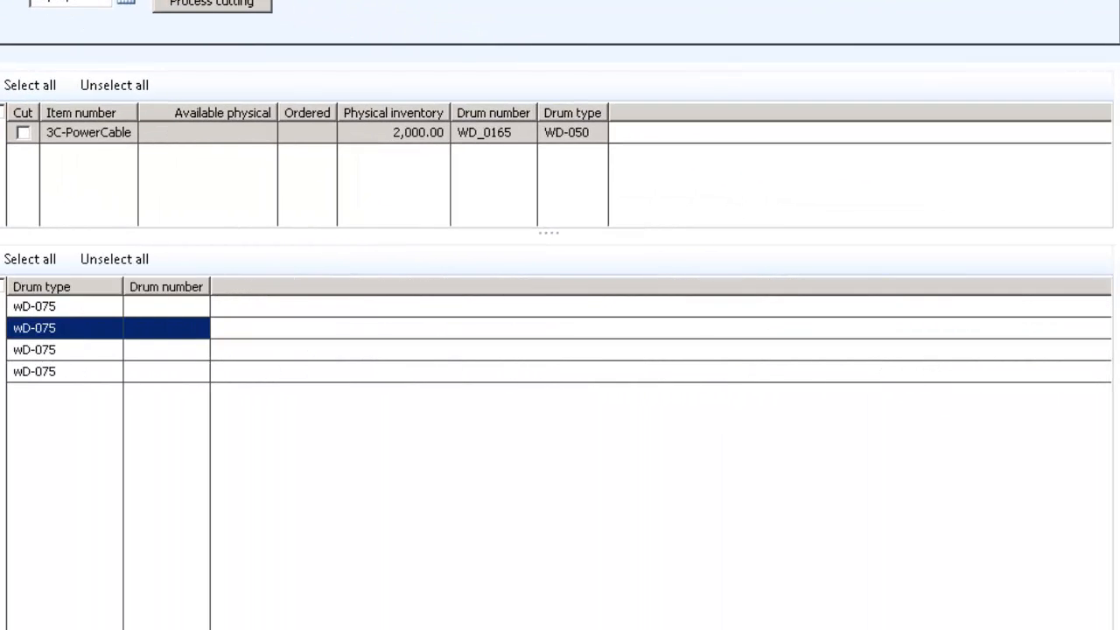
{"action": "left_click", "coordinate": [199, 306]}
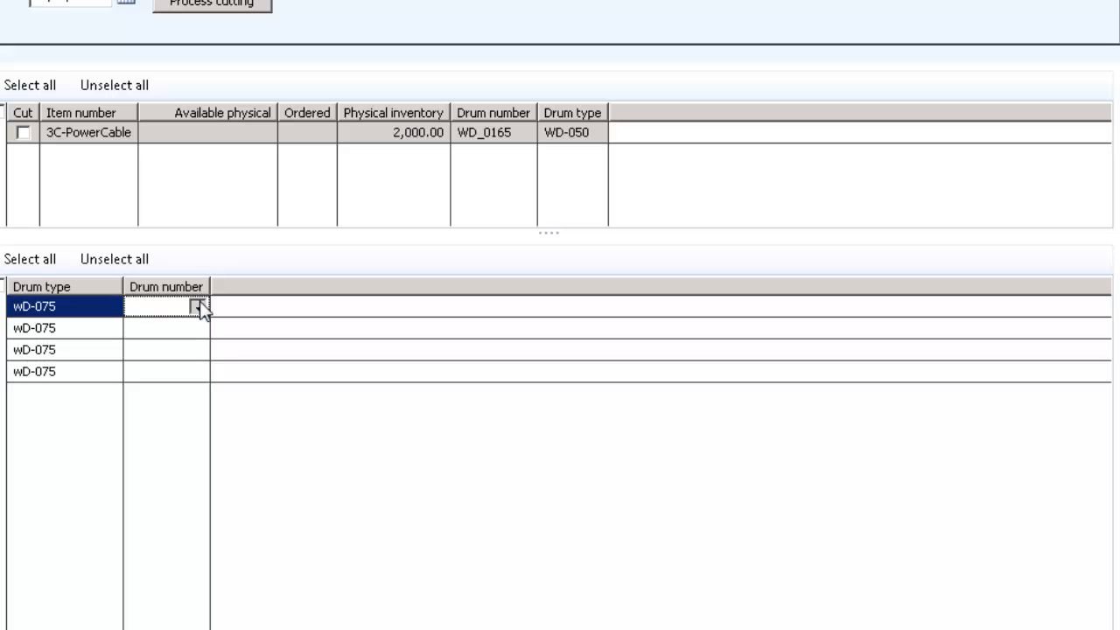
{"action": "left_click", "coordinate": [198, 306]}
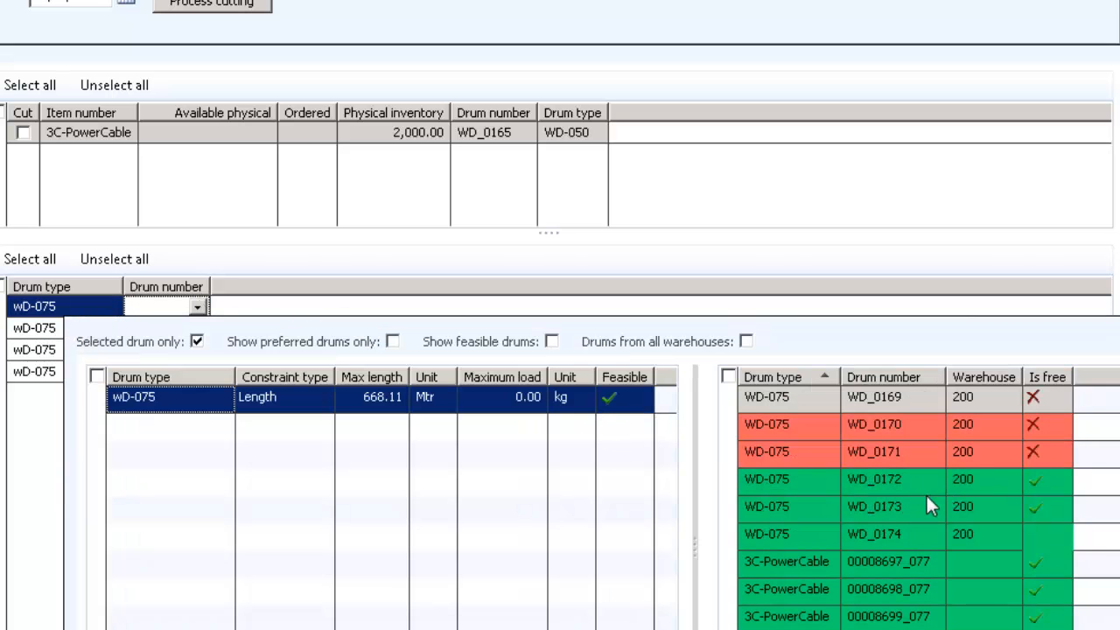
{"action": "left_click", "coordinate": [908, 482]}
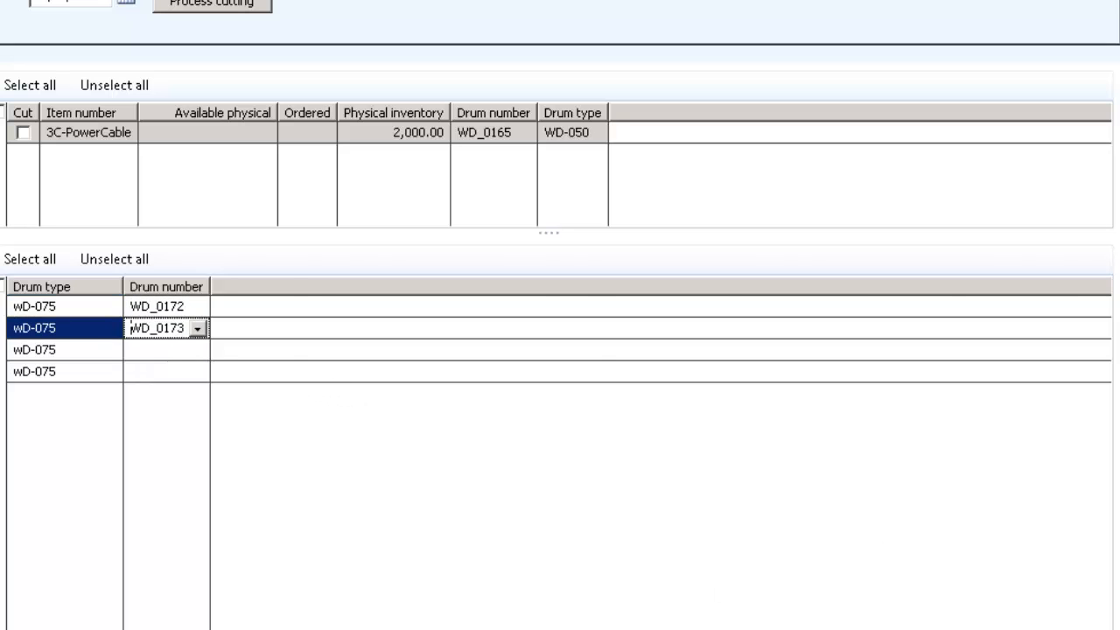
- Mark the 3C-PowerCable stock on drum WD_0165 as the cutting source, process the cutting and close the length cutting form
{"action": "scroll", "coordinate": [560, 455], "scroll_direction": "left", "scroll_amount": 10}
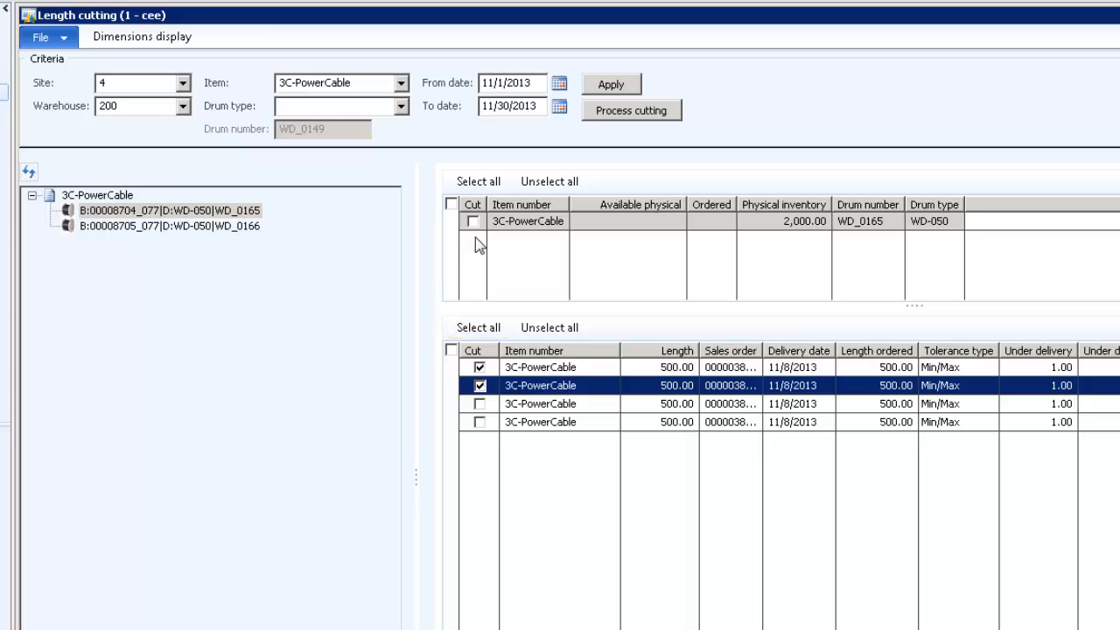
{"action": "left_click", "coordinate": [472, 221]}
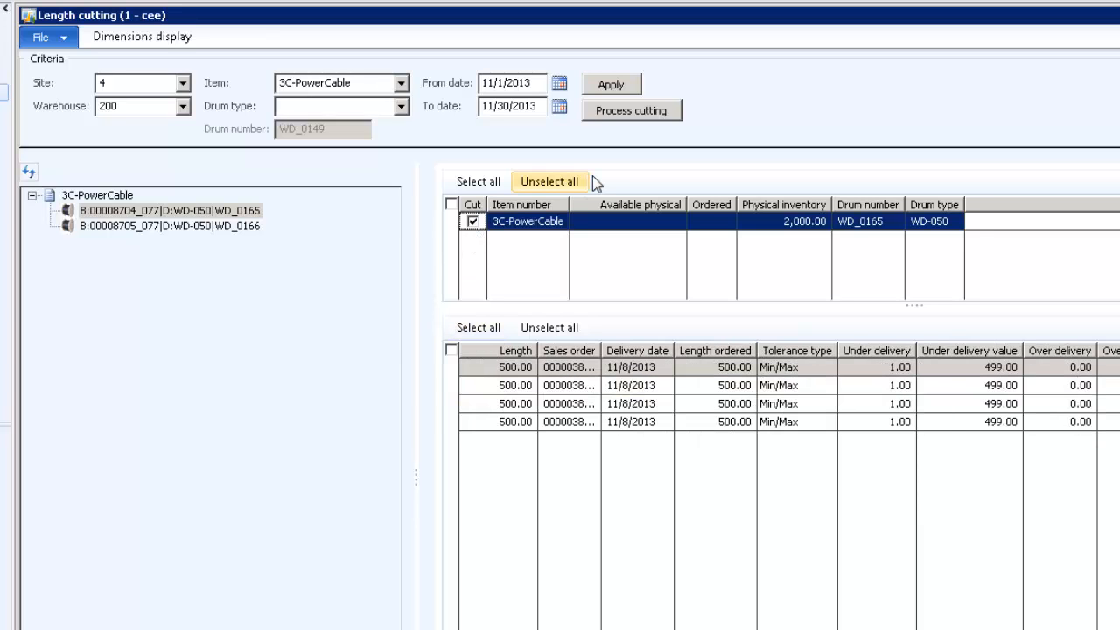
{"action": "left_click", "coordinate": [639, 118]}
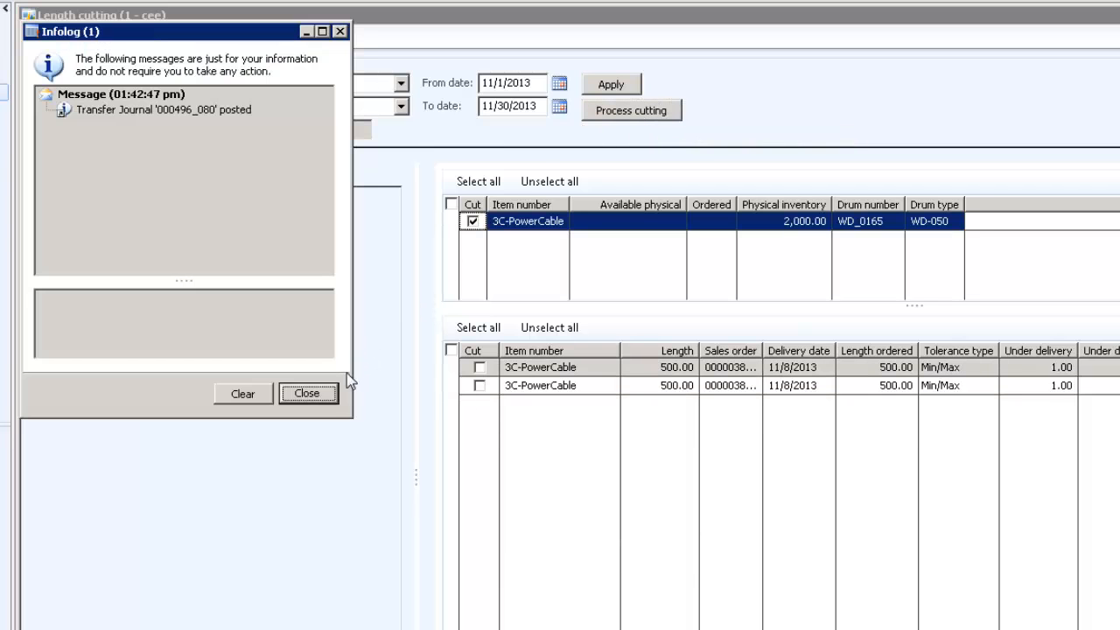
{"action": "left_click", "coordinate": [329, 394]}
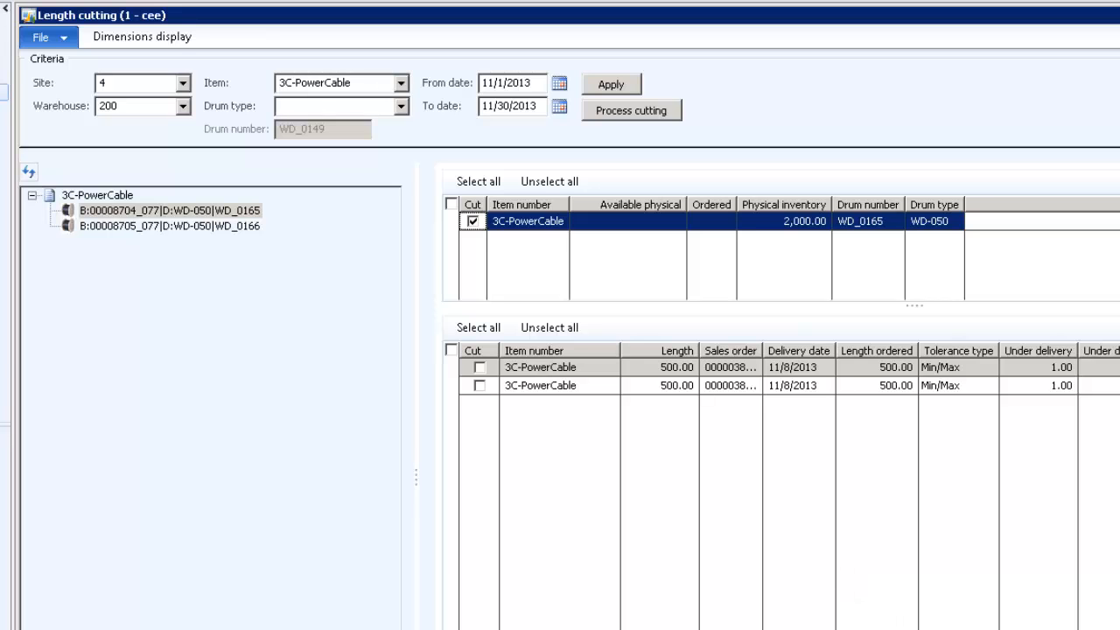
{"action": "key", "text": "Escape"}
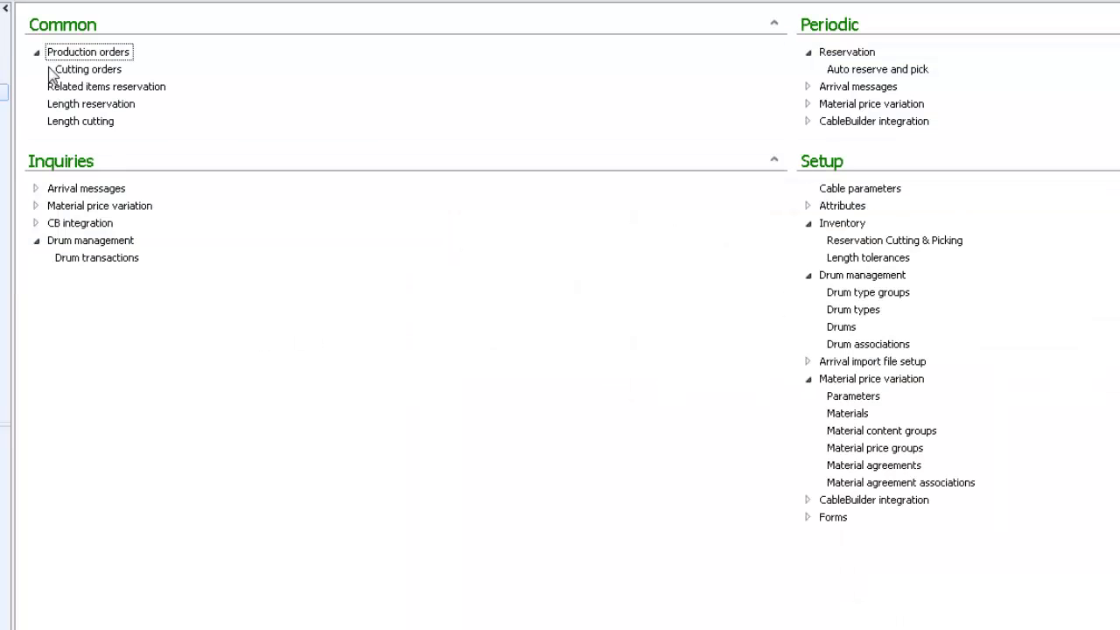
- Check the reservations of the two cut 500 lengths in the 3C-PowerCable length reservation form
{"action": "left_click", "coordinate": [97, 104]}
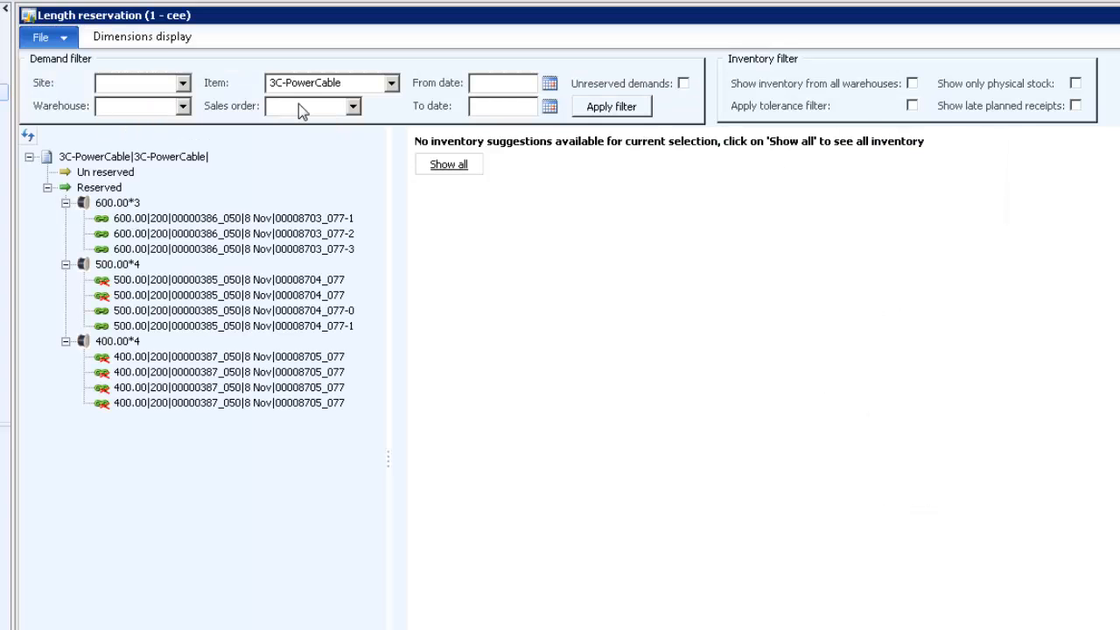
{"action": "left_click", "coordinate": [150, 313]}
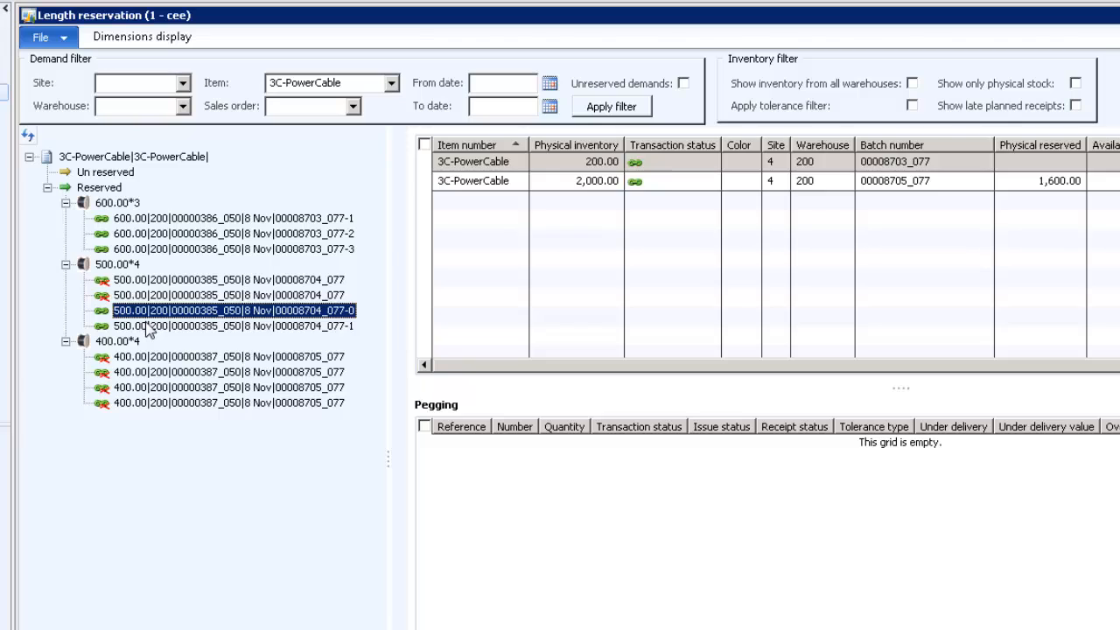
{"action": "left_click", "coordinate": [149, 326]}
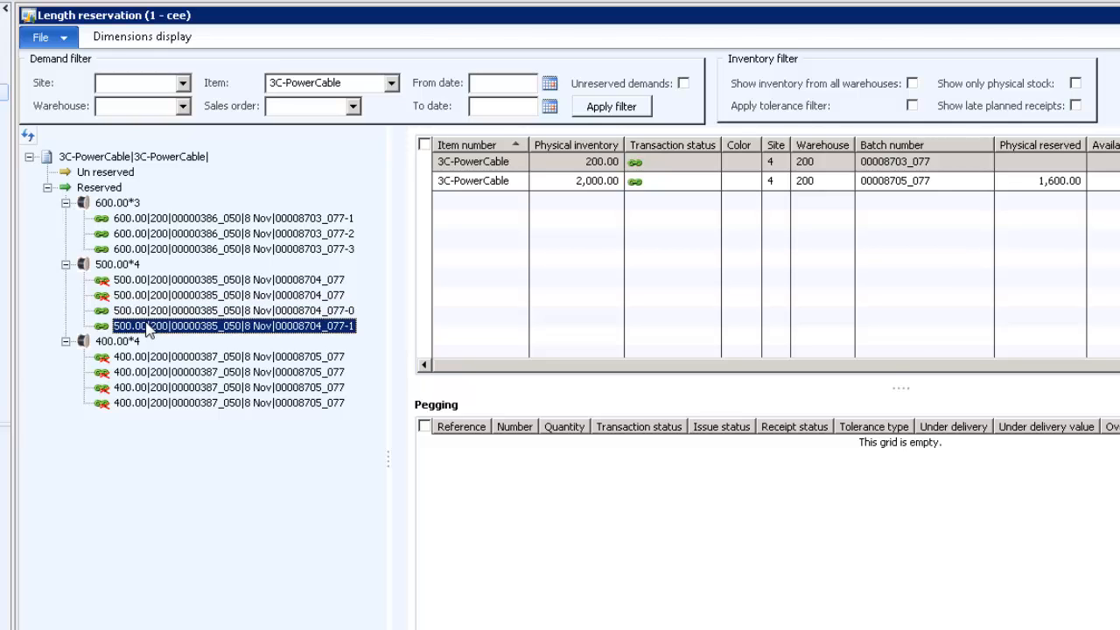